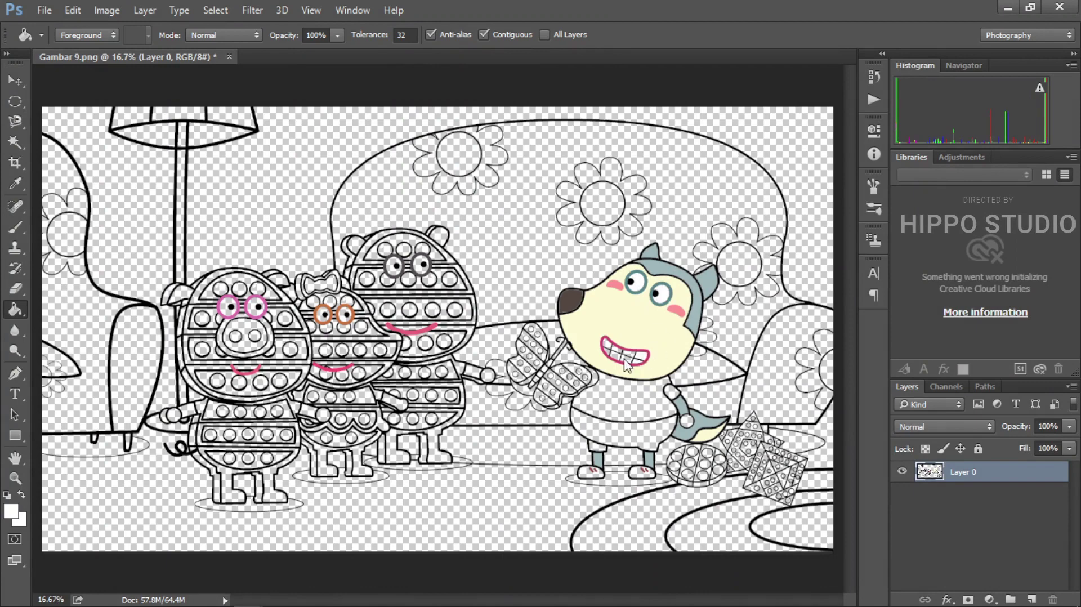
Fill the wolf's shirt and sleeve with red, and sample the cream of its face for the hand.
left_click(625, 397)
left_click(673, 394)
left_click(640, 306, "alt")
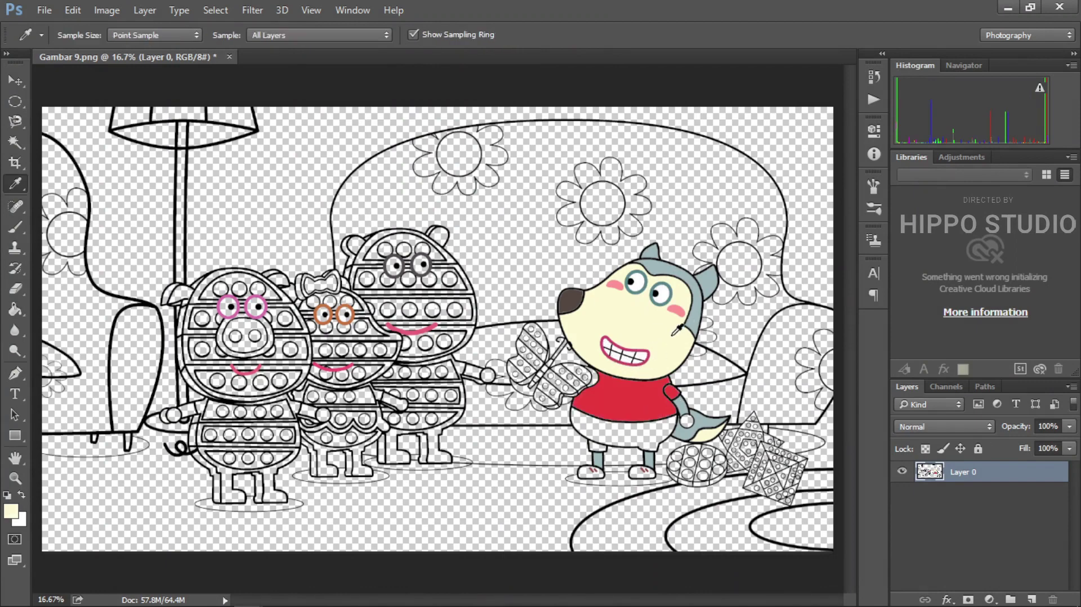
Fill the wolf's shorts with navy blue and both of its shoes with near-black.
left_click(619, 430)
left_click(591, 465, "alt")
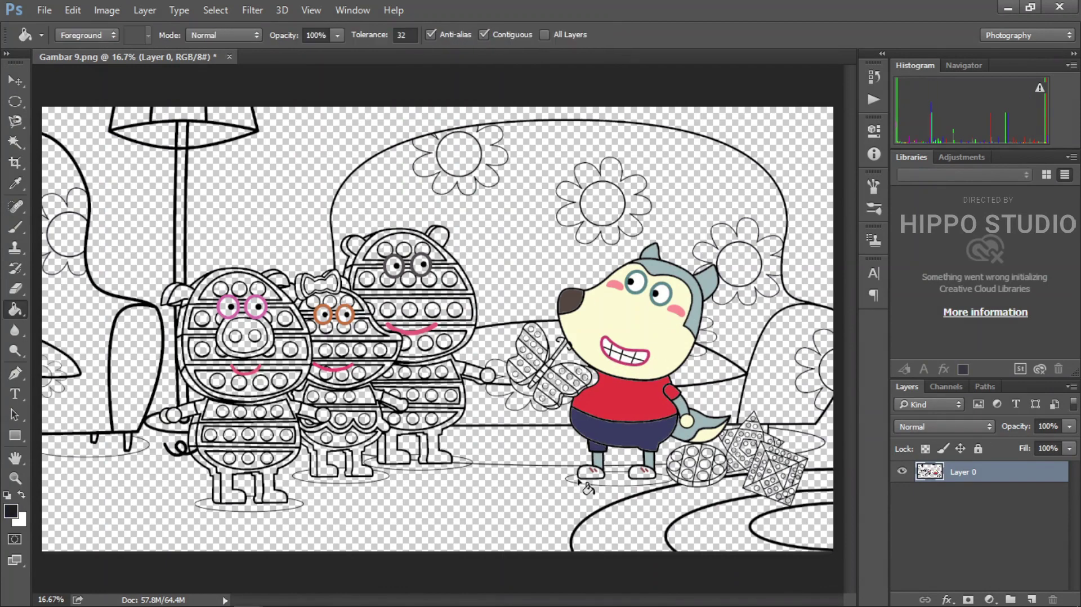
left_click(591, 471)
left_click(645, 473)
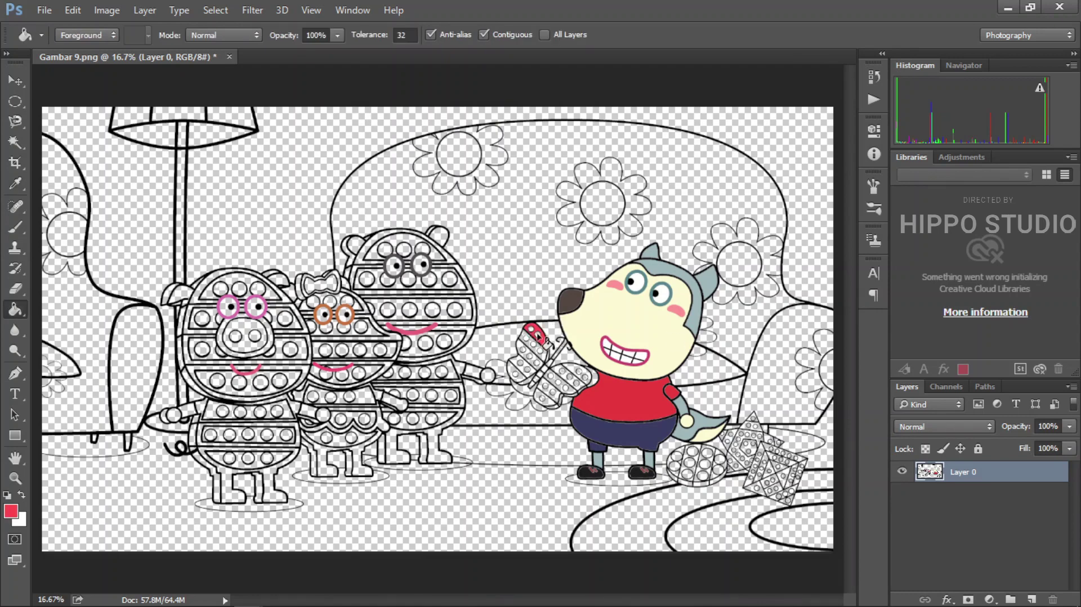
Fill the outermost band of both butterfly wings with red and the band beside it with orange.
left_click(510, 360, "alt")
left_click(538, 349)
left_click(540, 341, "alt")
left_click(546, 369, "alt")
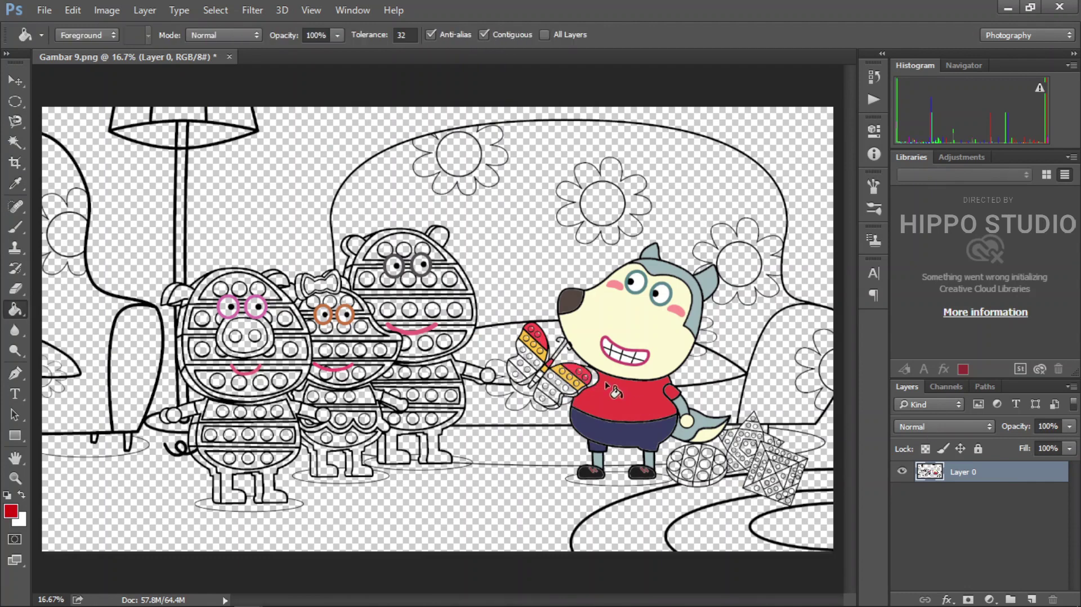
Fill the middle band of both butterfly wings with bright green.
left_click(534, 366, "alt")
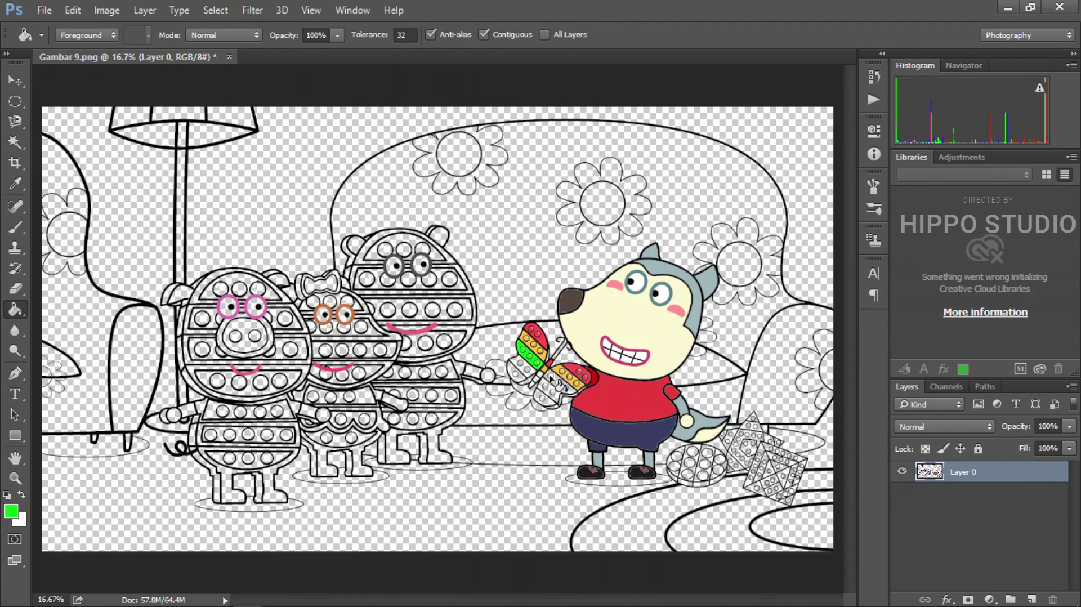
key("alt")
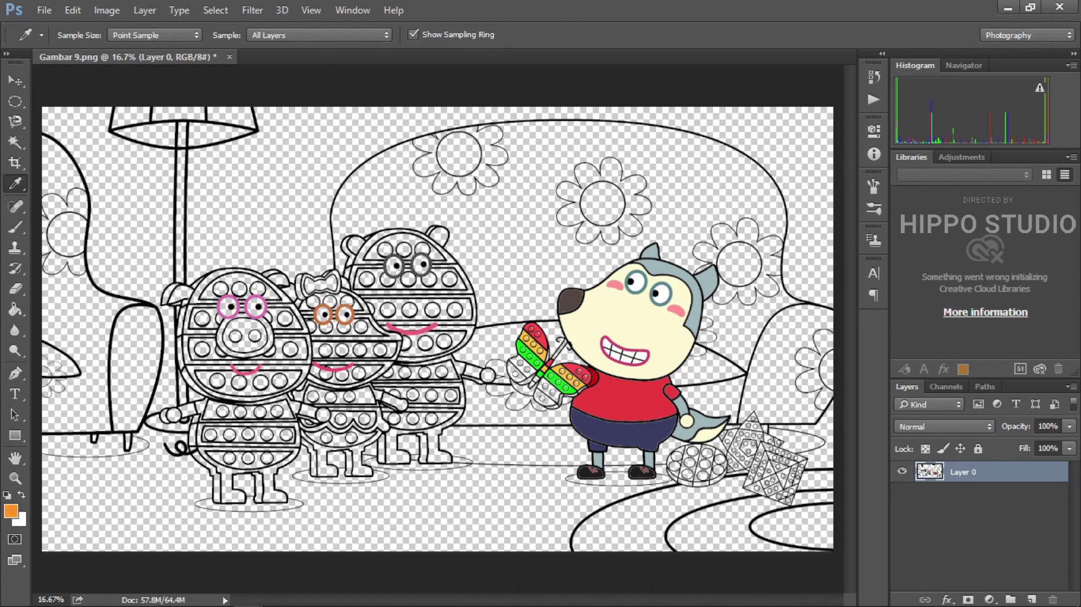
left_click(527, 360, "alt")
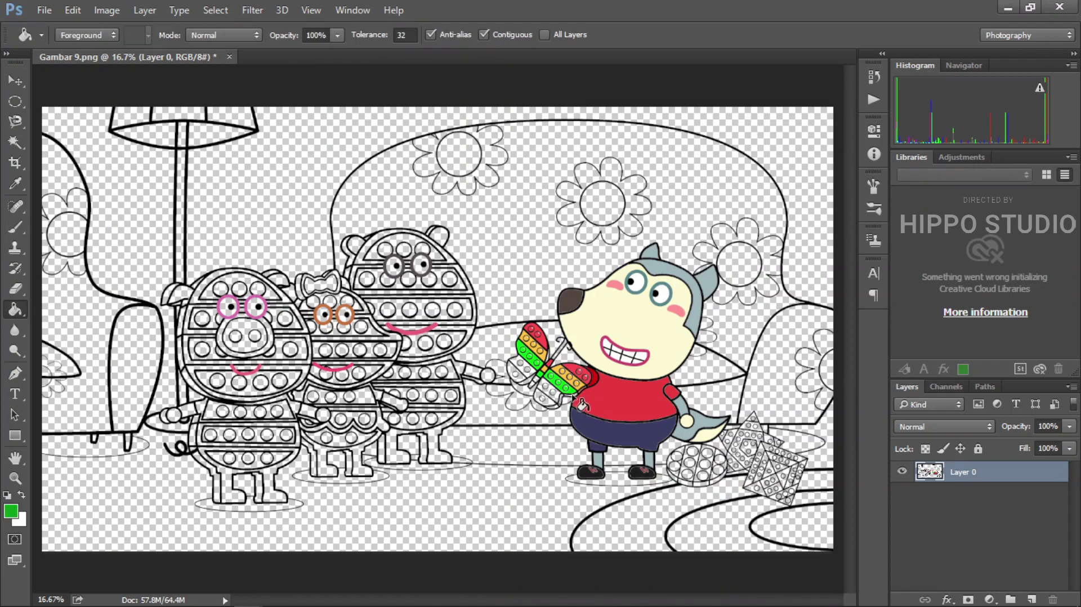
Fill the butterfly's lower wing bands with light blue and the wing tips with purple.
scroll(565, 342, "up", 1)
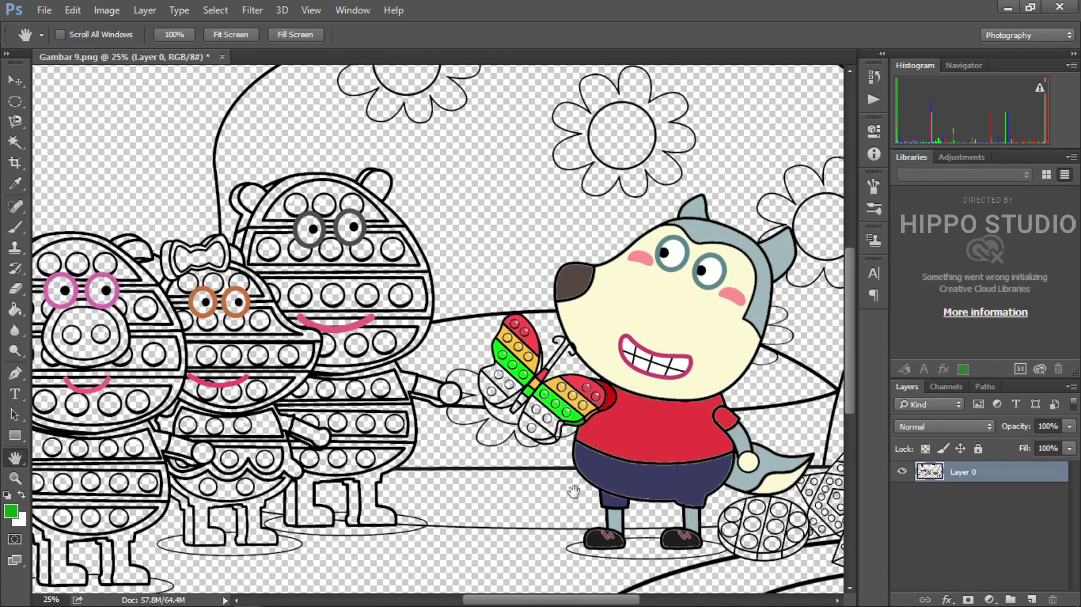
left_click(503, 388)
left_click(545, 417)
left_click(564, 462, "alt")
left_click(532, 428)
left_click(488, 389)
left_click(557, 448, "alt")
Fill the upper and left triangular sections of the square pop-it toy with red.
key("h")
scroll(558, 449, "up", 1)
left_click_drag(670, 466, 450, 370)
key("g")
left_click(450, 370, "alt")
left_click(728, 511)
left_click(766, 498)
left_click(715, 470)
left_click(692, 480)
left_click(673, 510)
left_click(706, 507)
left_click(711, 492)
left_click(726, 476)
left_click(746, 531)
left_click(741, 496)
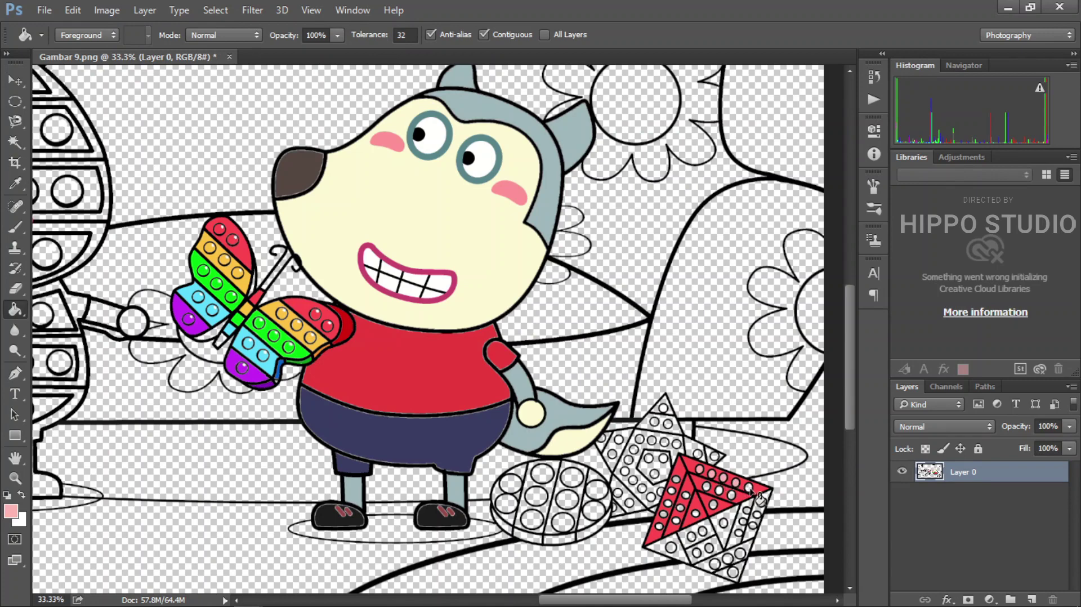
Recolor the left triangular section of the square pop-it toy with cyan.
left_click(247, 345, "alt")
left_click(665, 501)
left_click(707, 513)
left_click(698, 504)
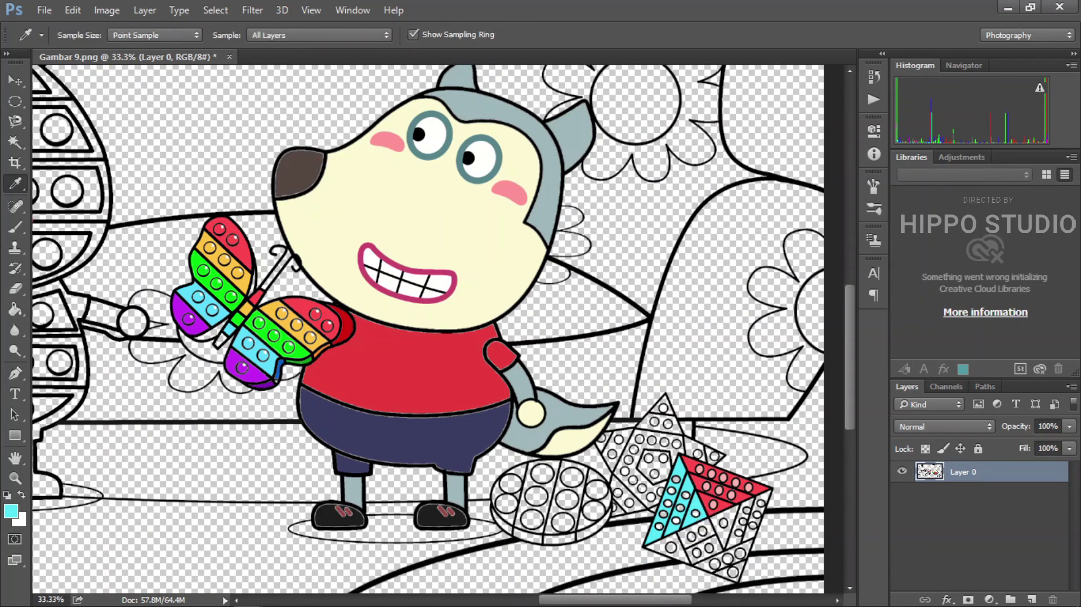
Fill the square pop-it's small inner square with green and its left corner with dark orange and a yellow bubble.
left_click(231, 296, "alt")
left_click(698, 537)
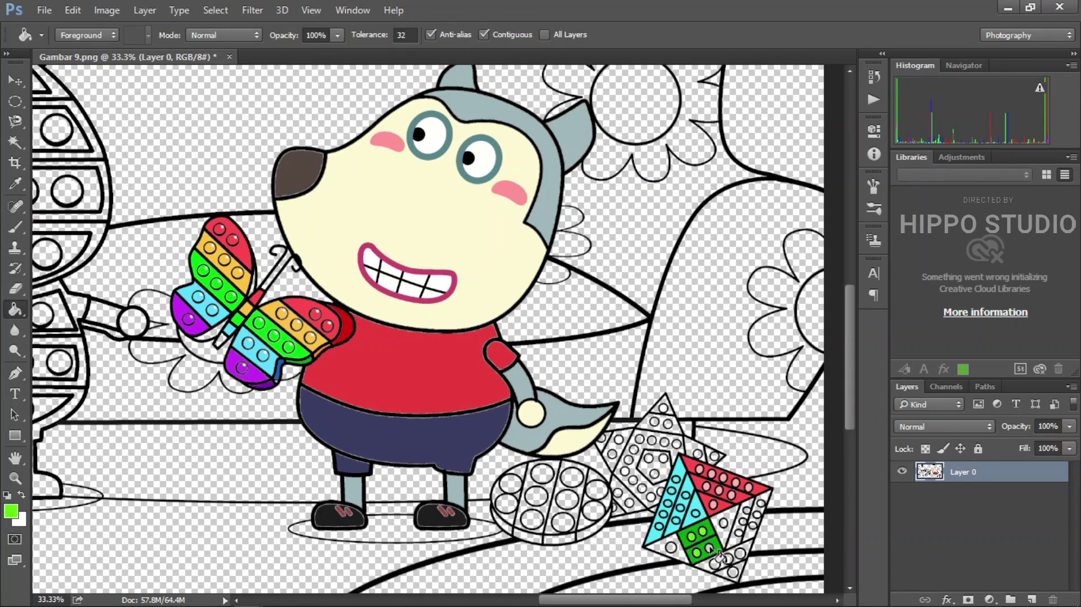
left_click(664, 543)
left_click(671, 549)
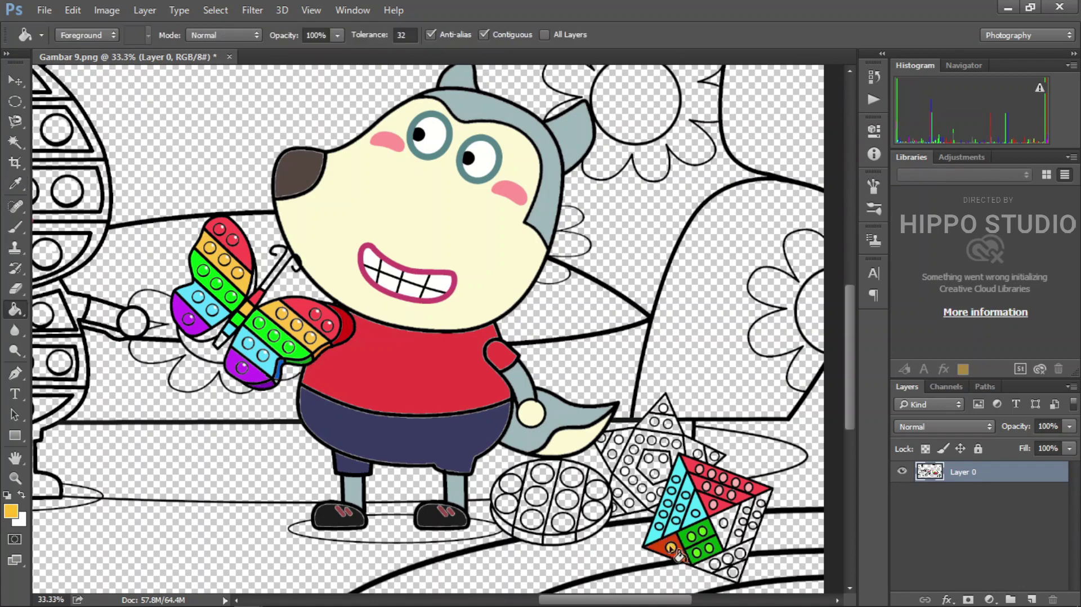
key("alt")
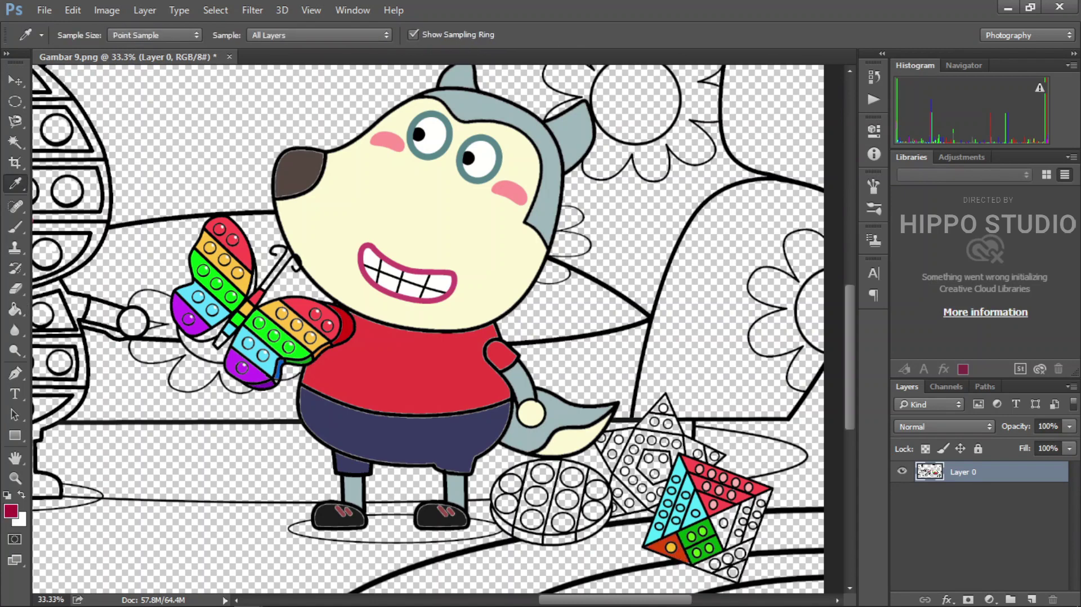
Fill the bottom triangle of the square pop-it and its bubbles with magenta shades.
left_click(732, 563)
left_click(732, 481, "alt")
left_click(737, 557)
left_click(732, 572)
left_click(715, 563)
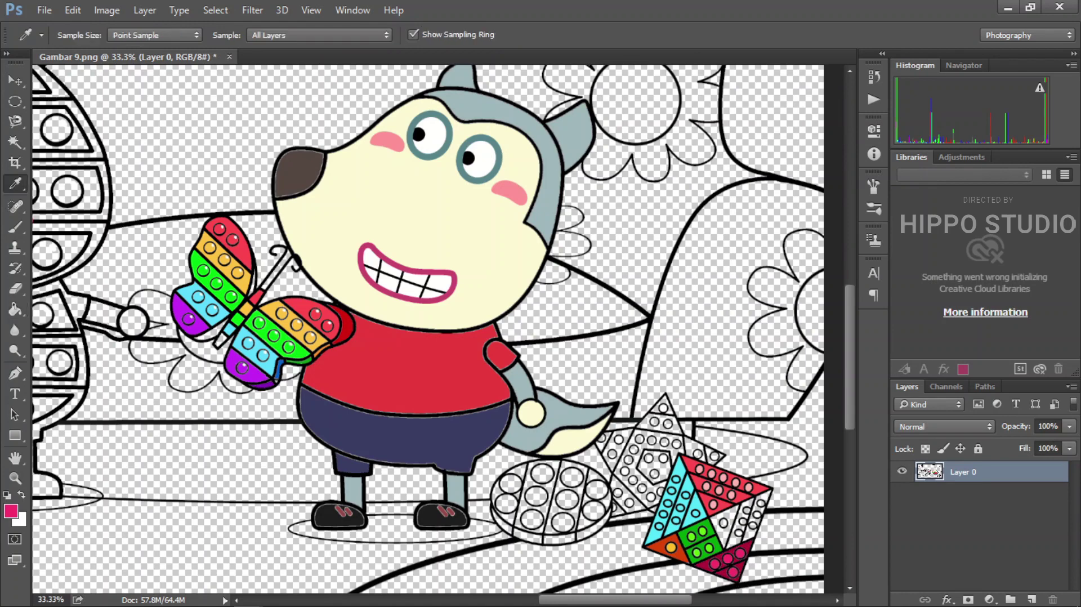
Fill the square pop-it's small inner triangle with dark blue and its right-hand strip with yellow.
left_click(724, 524)
left_click(778, 505, "alt")
left_click(752, 526)
Fill the star pop-it's ring with cyan and its central pentagon with blue.
left_click(670, 501, "alt")
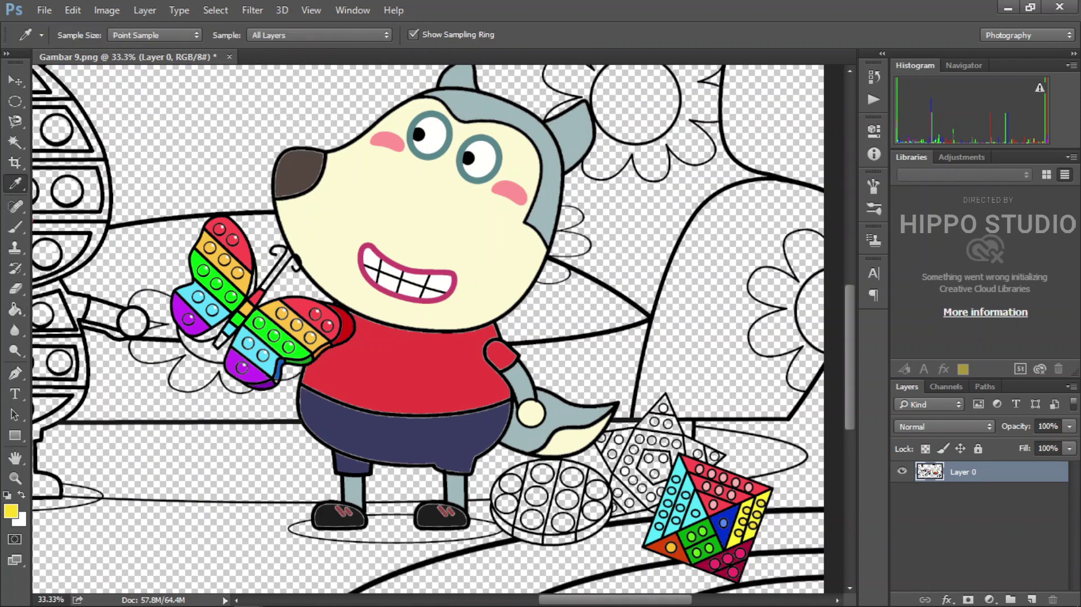
left_click(641, 478)
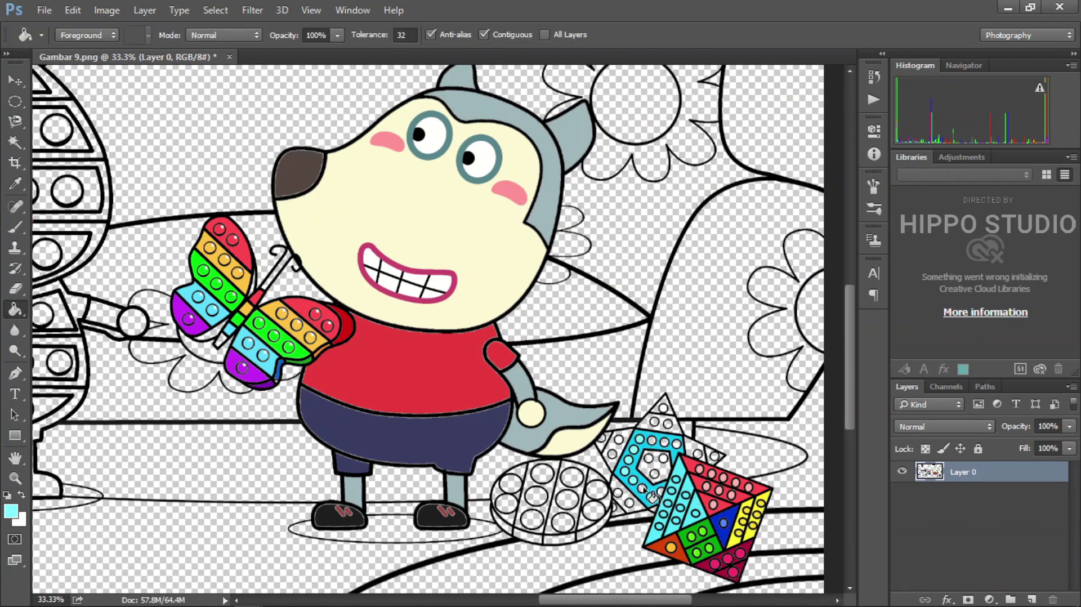
left_click(723, 523, "alt")
left_click(724, 523, "alt")
left_click(659, 478)
Fill the star pop-it's top point with green and its right point with yellow.
key("alt")
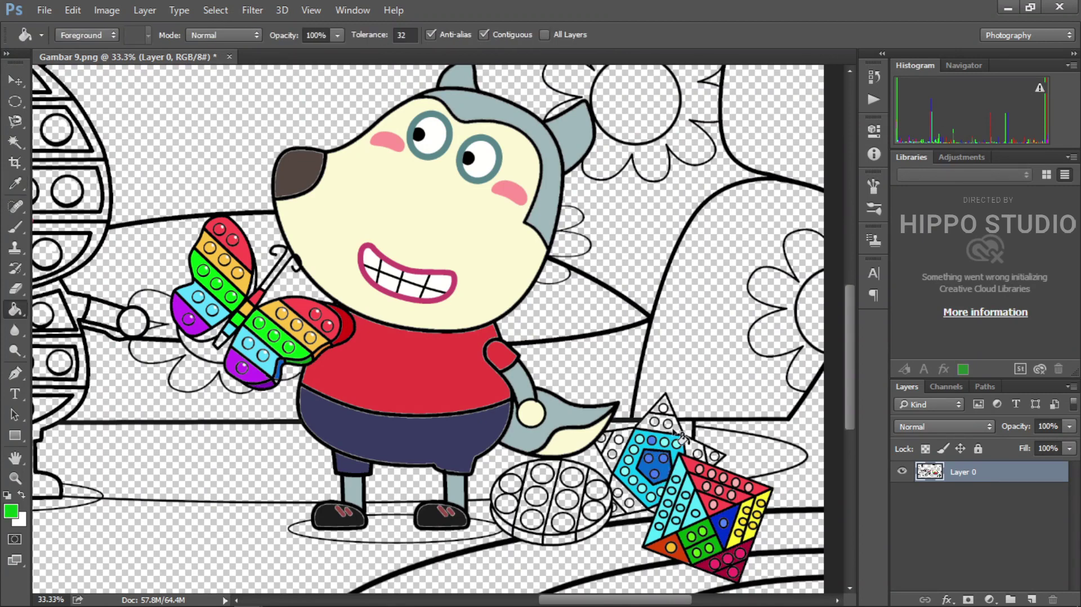
left_click(663, 419)
key("alt")
left_click(746, 510, "alt")
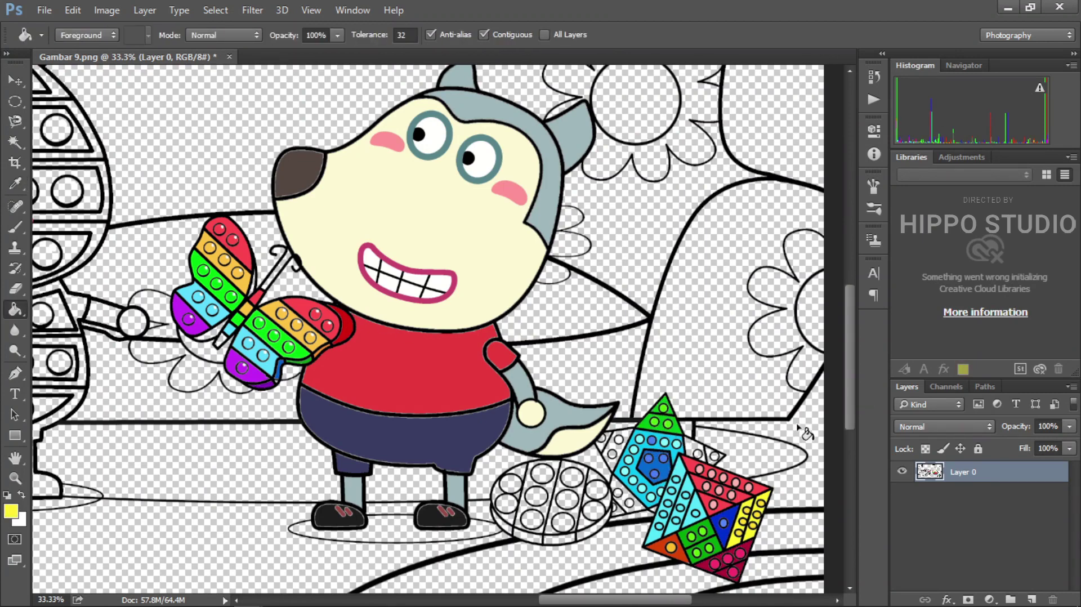
left_click(704, 454, "alt")
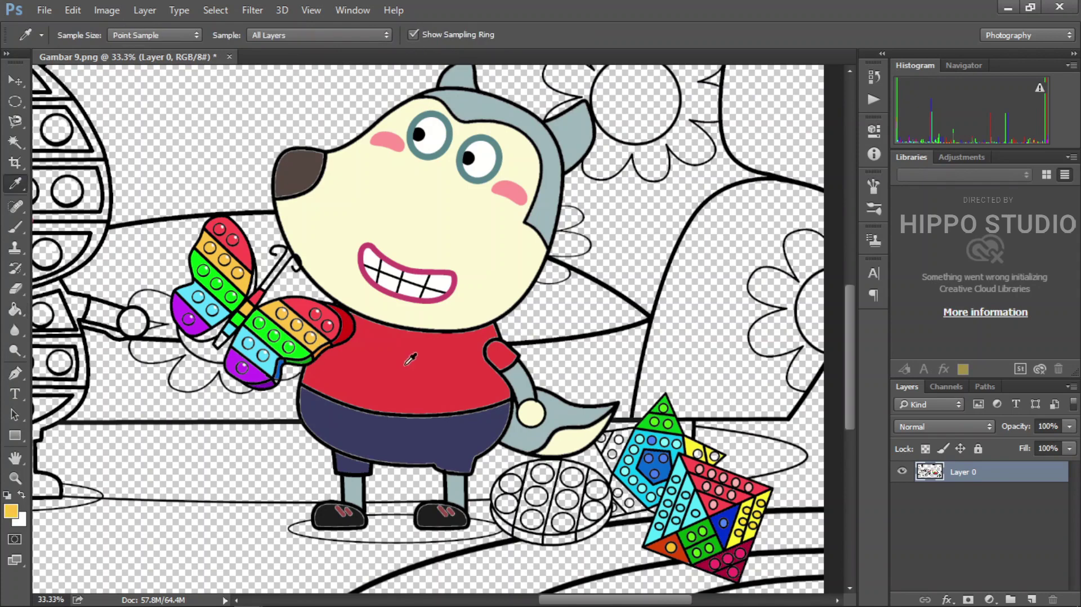
Fill the star pop-it's upper-left point with purple and its lower-left point with red.
key("alt")
left_click(611, 446)
left_click(619, 443, "alt")
left_click(627, 446)
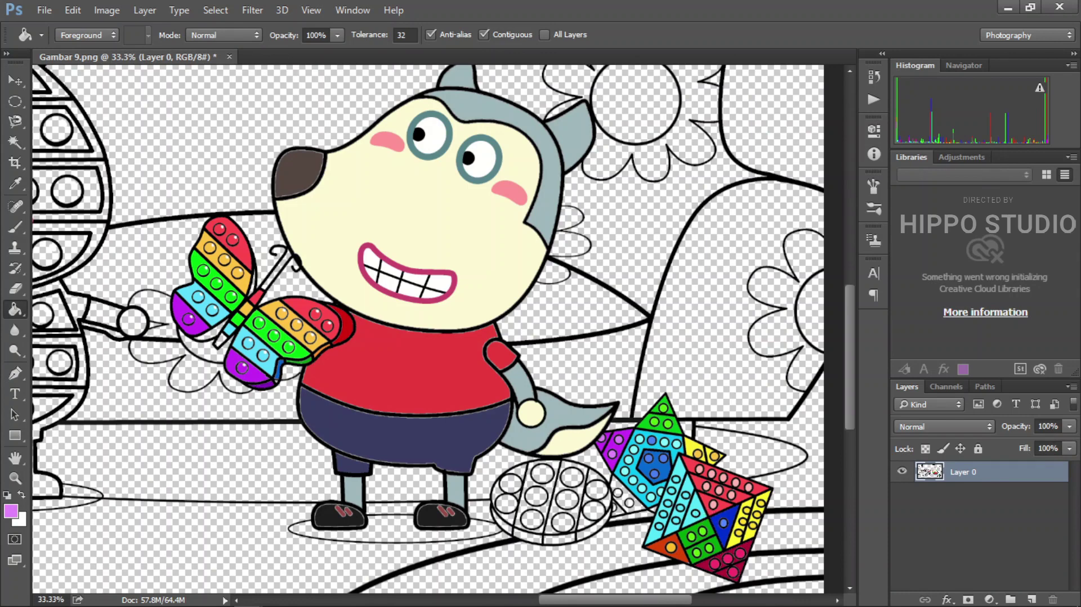
left_click(701, 470, "alt")
left_click(625, 510)
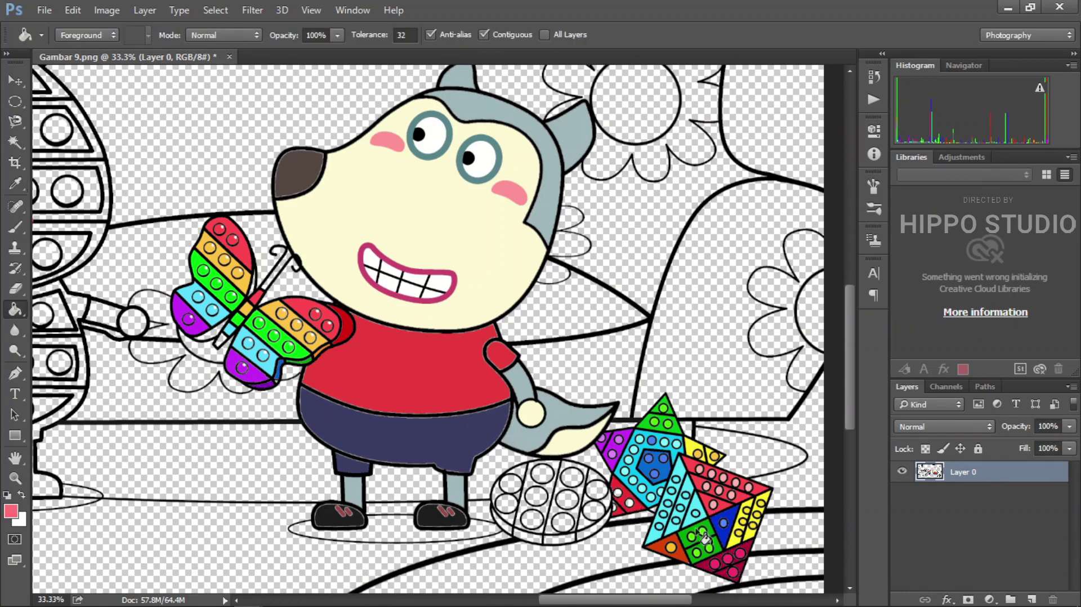
Fill the rightmost stripe of the round pop-it with blue and its bubbles with dark blue.
left_click(653, 467, "alt")
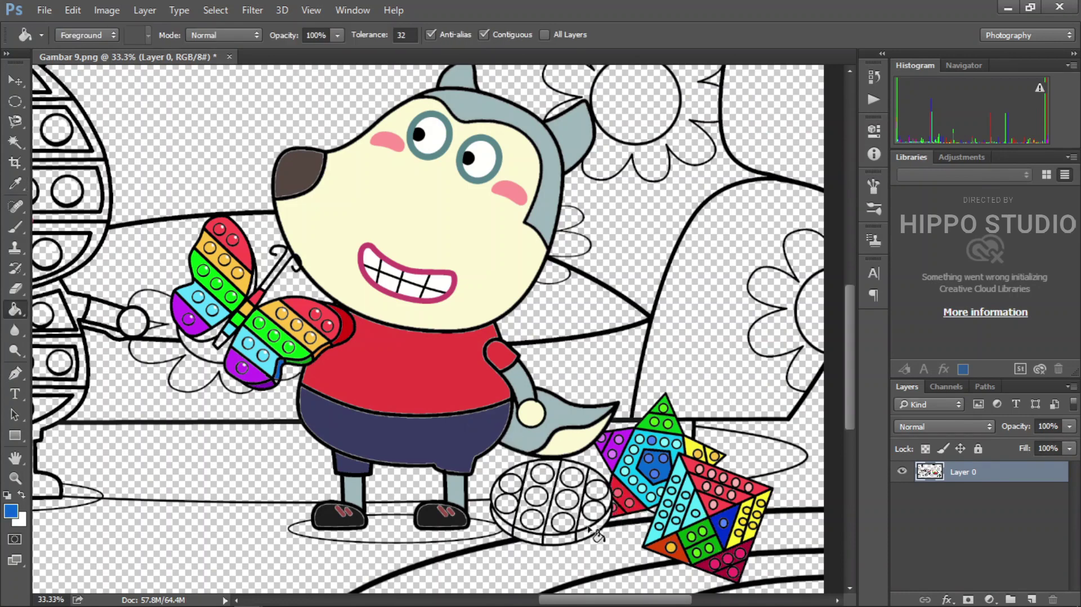
left_click(597, 490)
left_click(593, 509)
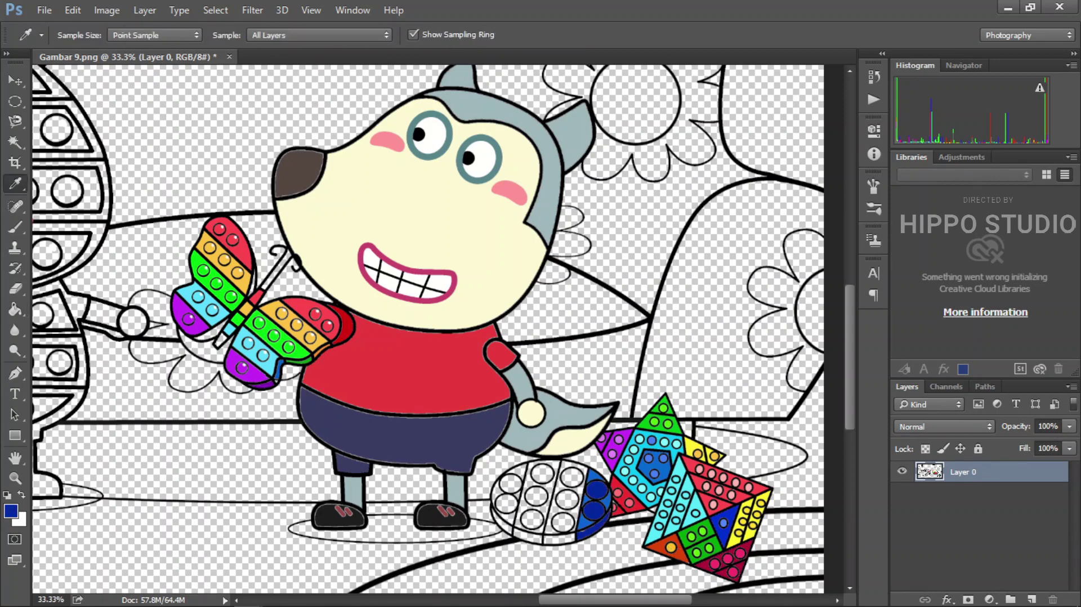
Fill the round pop-it's stripe beside the blue one with bright green and its bubbles with darker green.
left_click(662, 421, "alt")
left_click(560, 534)
left_click(569, 477)
left_click(579, 484)
left_click(564, 522)
Fill the round pop-it's stripe beside the green one with orange and its bubbles with darker orange.
left_click(670, 547, "alt")
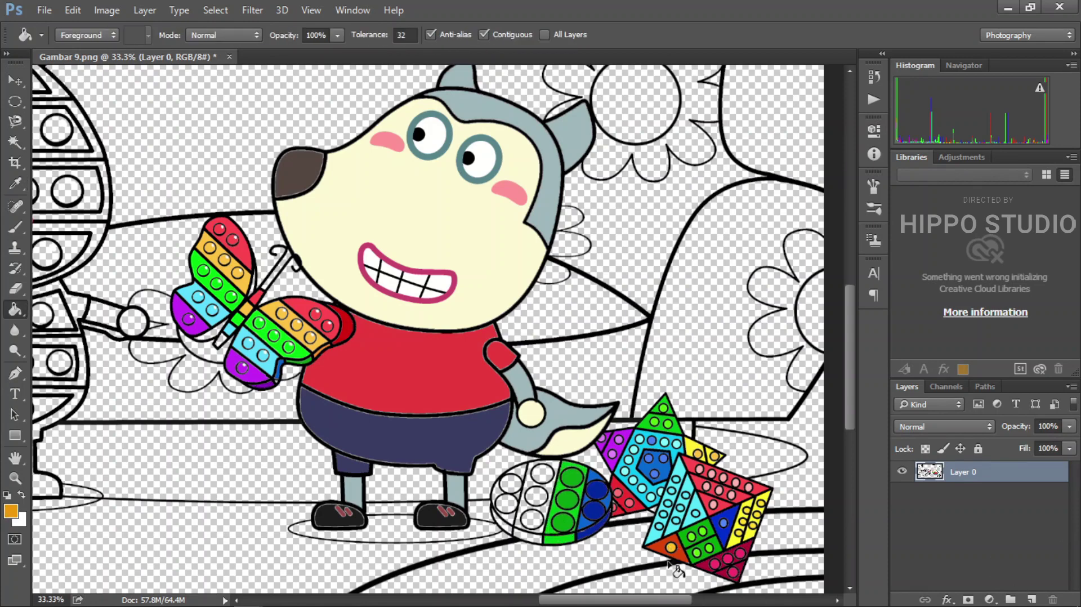
left_click(529, 534)
left_click(529, 516)
left_click(541, 476)
left_click(536, 496)
Fill the leftmost stripe of the round pop-it and its bubbles with crimson shades.
left_click(619, 496, "alt")
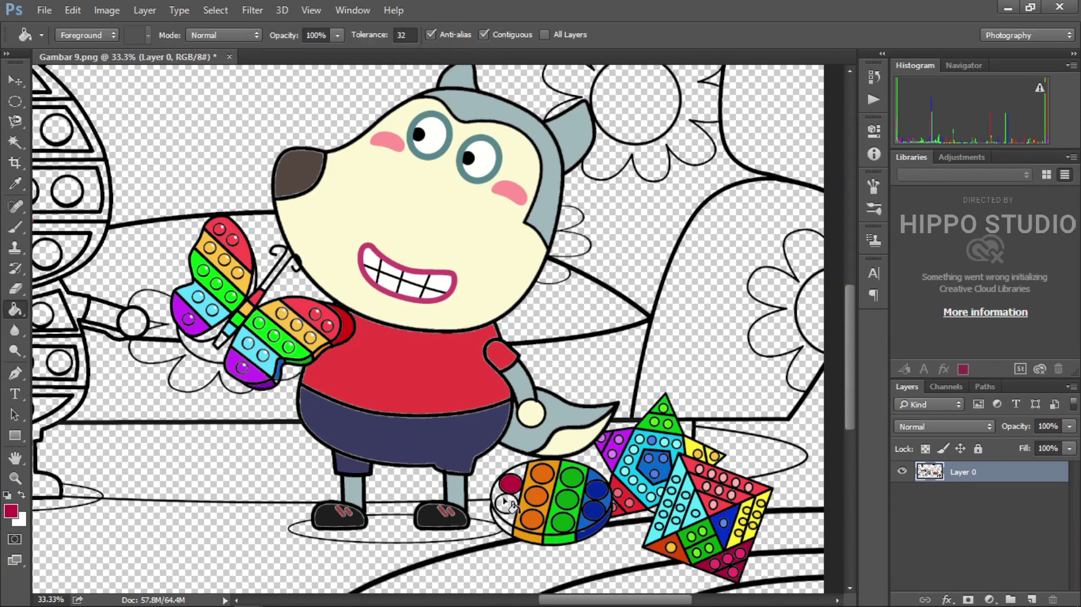
left_click(509, 483)
left_click(506, 502)
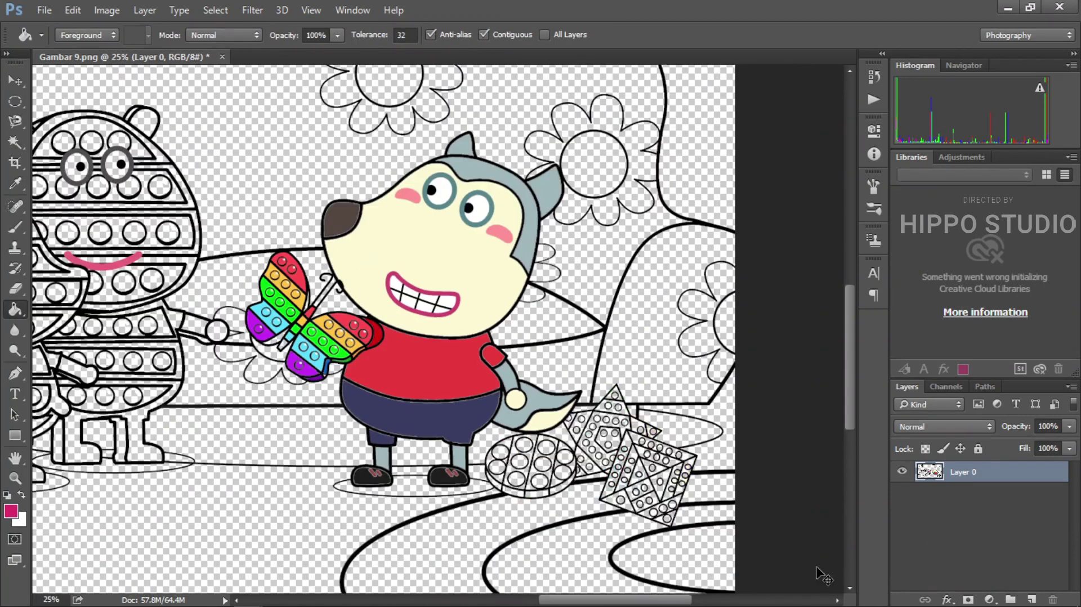
Fill the tallest pop-it character's ears and top head border with dark red, and the inner top band with lighter red.
key("ctrl+minus")
left_click_drag(248, 509, 587, 488)
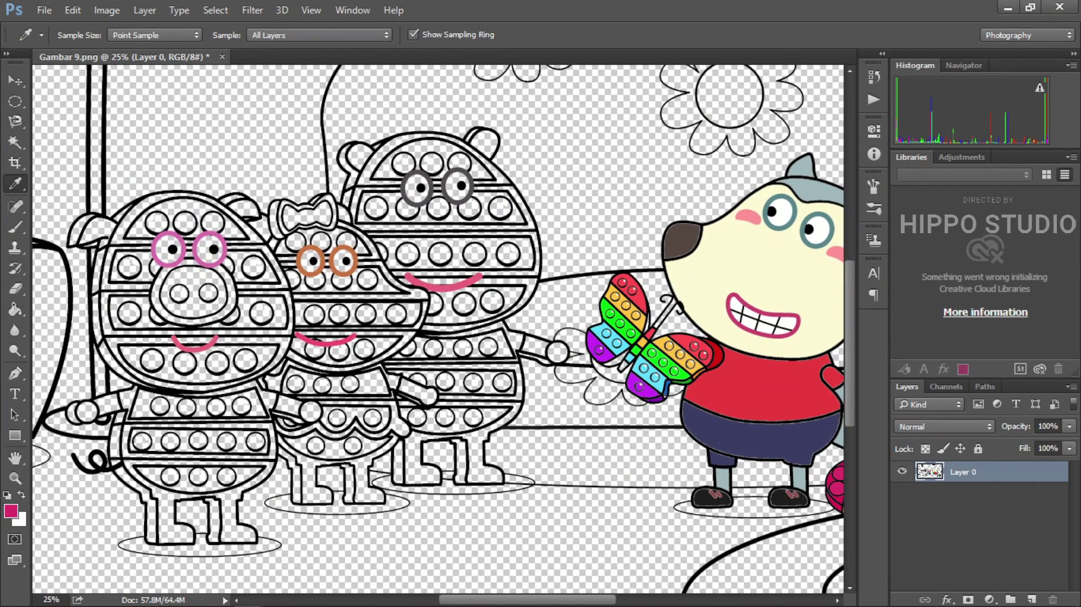
left_click(620, 290, "alt")
left_click(385, 158)
key("ctrl+z")
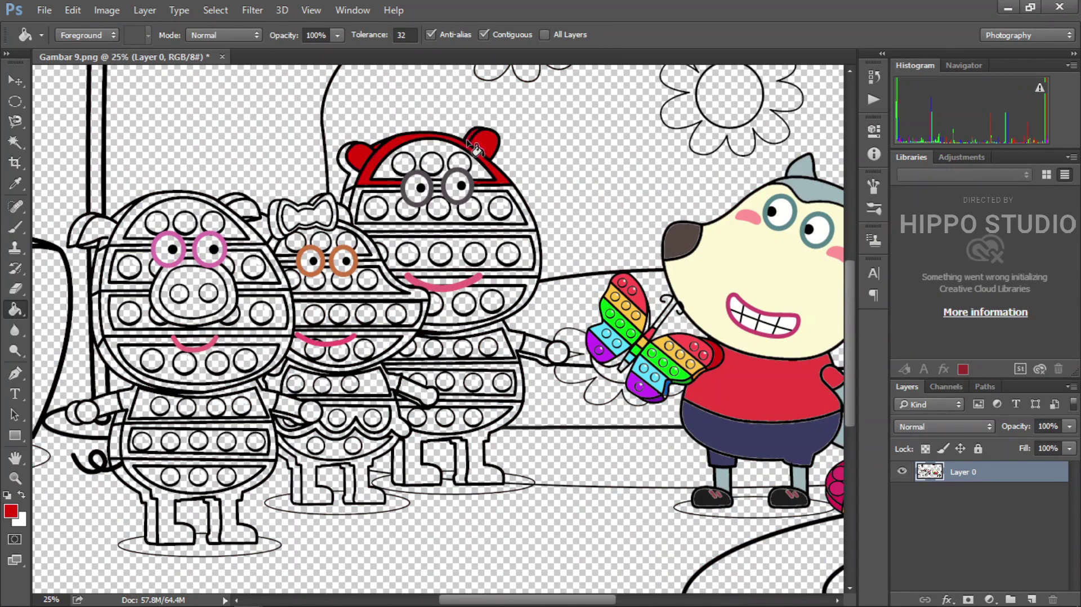
left_click(444, 279, "alt")
left_click(432, 164)
Fill the border of the tallest character's second head band with orange and its bubbles with yellow-orange.
left_click(472, 198, "alt")
left_click(622, 296, "alt")
left_click(526, 219)
left_click(633, 310, "alt")
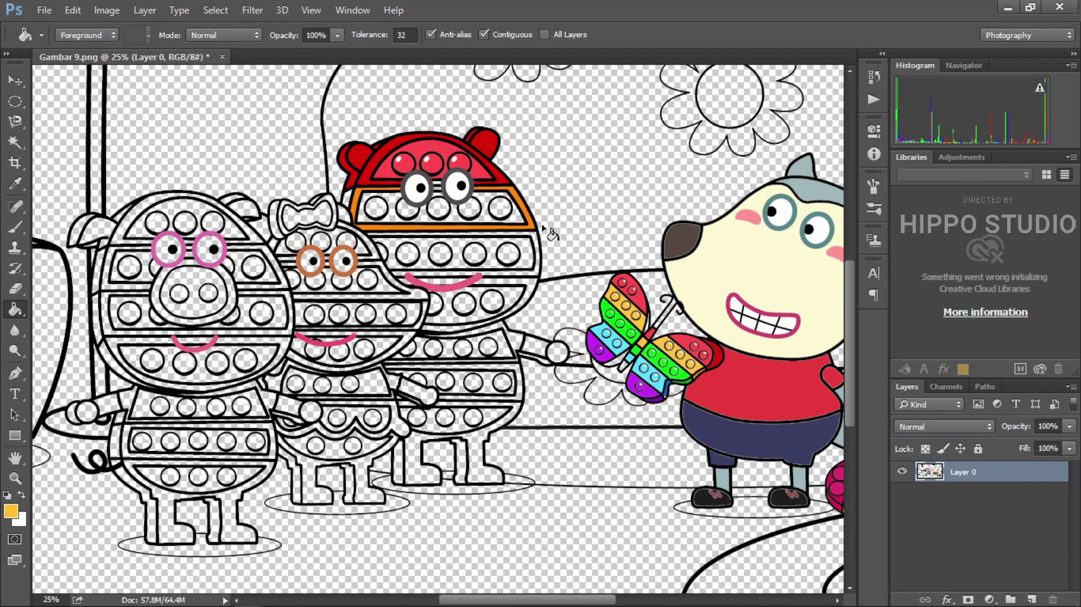
left_click(500, 208)
left_click(469, 208)
left_click(438, 207)
left_click(404, 210)
left_click(376, 208)
Fill the third head band of the tallest character and its bubbles with yellow shades.
left_click(490, 172, "alt")
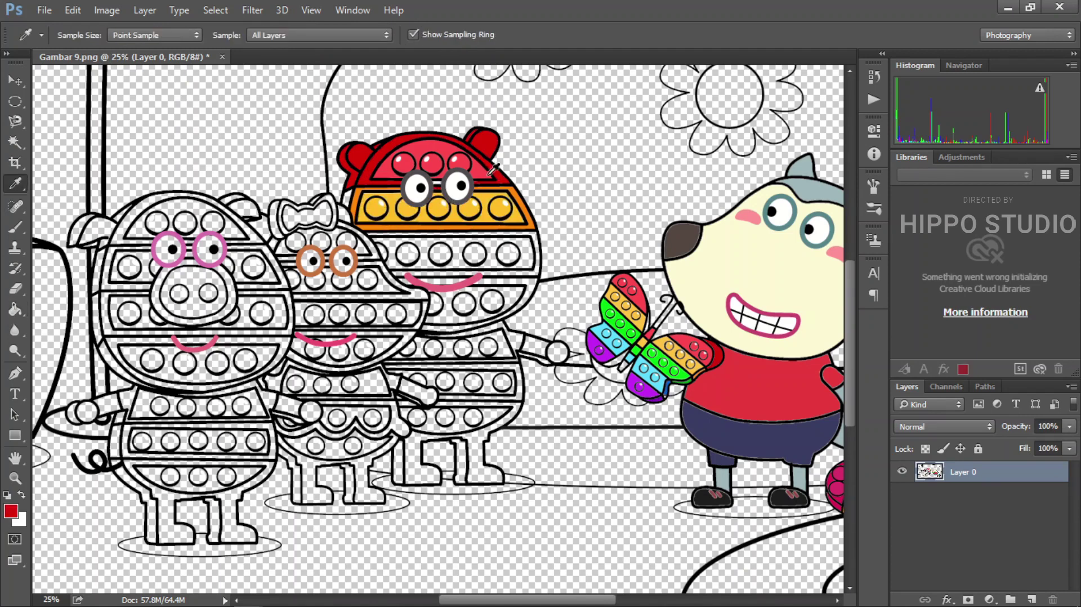
left_click(442, 199, "alt")
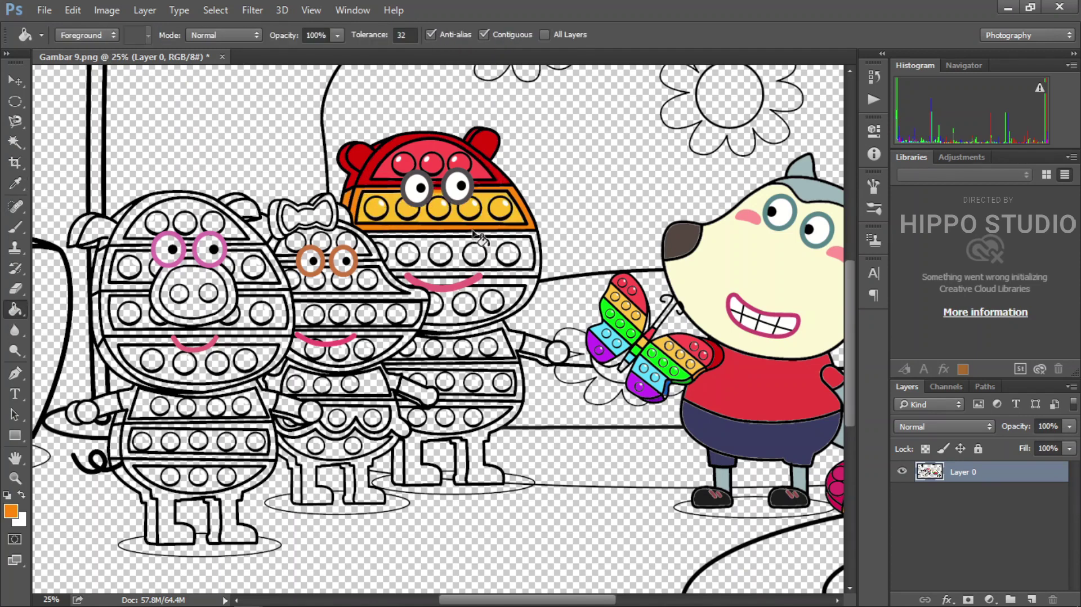
left_click(622, 304, "alt")
left_click(529, 259)
left_click(510, 264, "alt")
left_click(509, 255)
left_click(475, 254)
left_click(441, 255)
left_click(408, 255)
Fill the lowest head band of the tallest character and its bubbles with green shades.
left_click(619, 310, "alt")
left_click(438, 289)
left_click(402, 256, "alt")
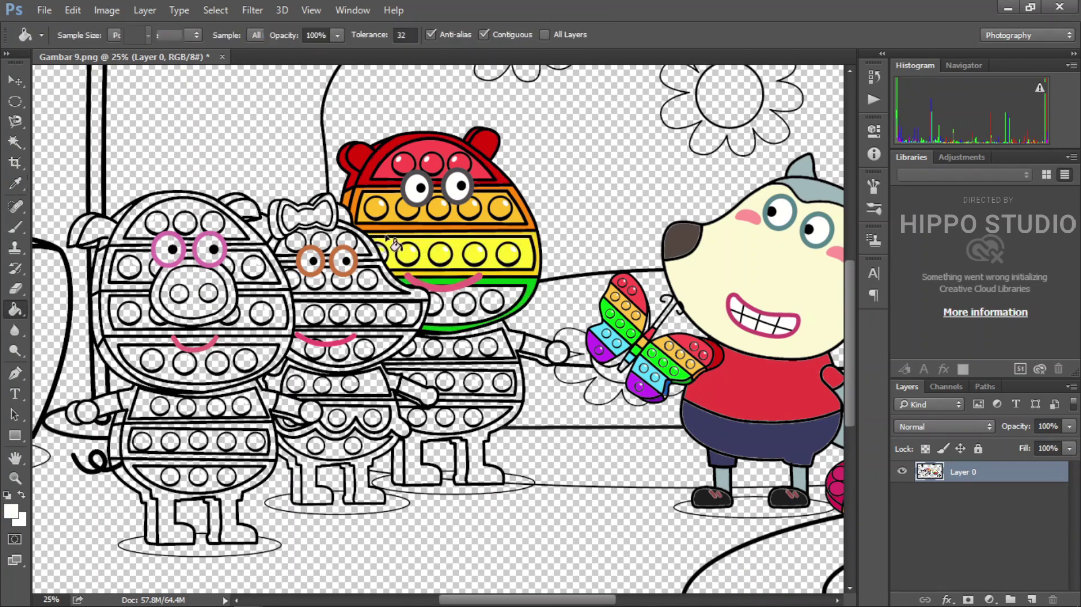
left_click(619, 310, "alt")
left_click(438, 304)
left_click(465, 303)
left_click(491, 301)
Fill the tallest character's upper body band with blue and its bubbles with light blue.
left_click(607, 339, "alt")
left_click(512, 341)
left_click(647, 369, "alt")
left_click(489, 346)
left_click(463, 346)
left_click(434, 346)
Fill the tallest character's outstretched arm and hand with magenta.
left_click(607, 388, "alt")
left_click(536, 346)
left_click(557, 352)
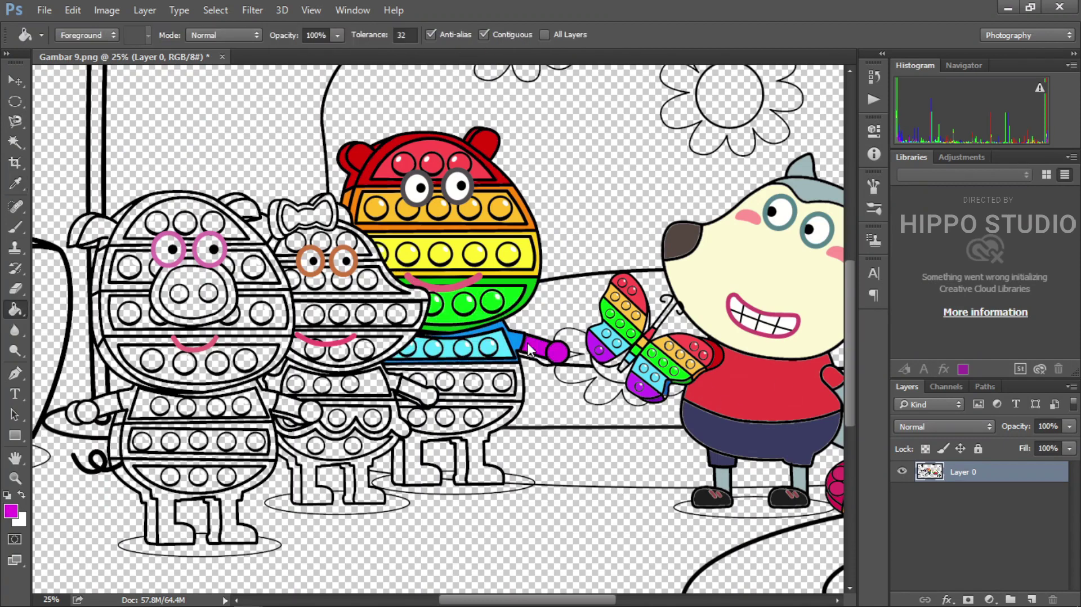
Fill the tallest character's middle body band with purple and its bubbles with a lighter purple.
left_click(524, 385)
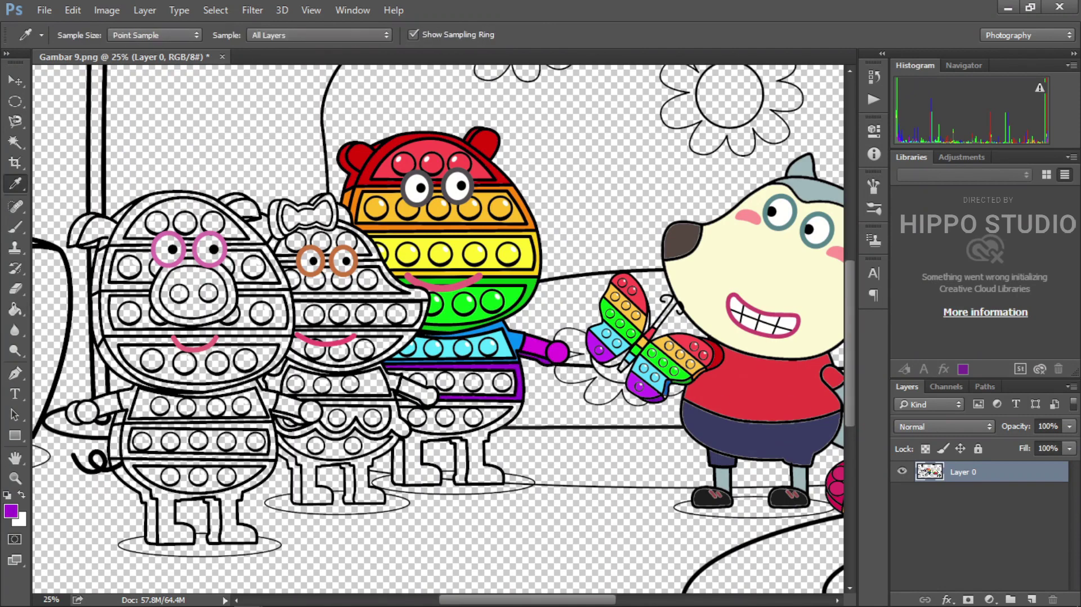
left_click(419, 388, "alt")
left_click(417, 382)
left_click(445, 383)
left_click(473, 383)
left_click(502, 382)
Fill both legs of the tallest character with the magenta sampled from its hand.
left_click(558, 352, "alt")
left_click(425, 450)
left_click(484, 451)
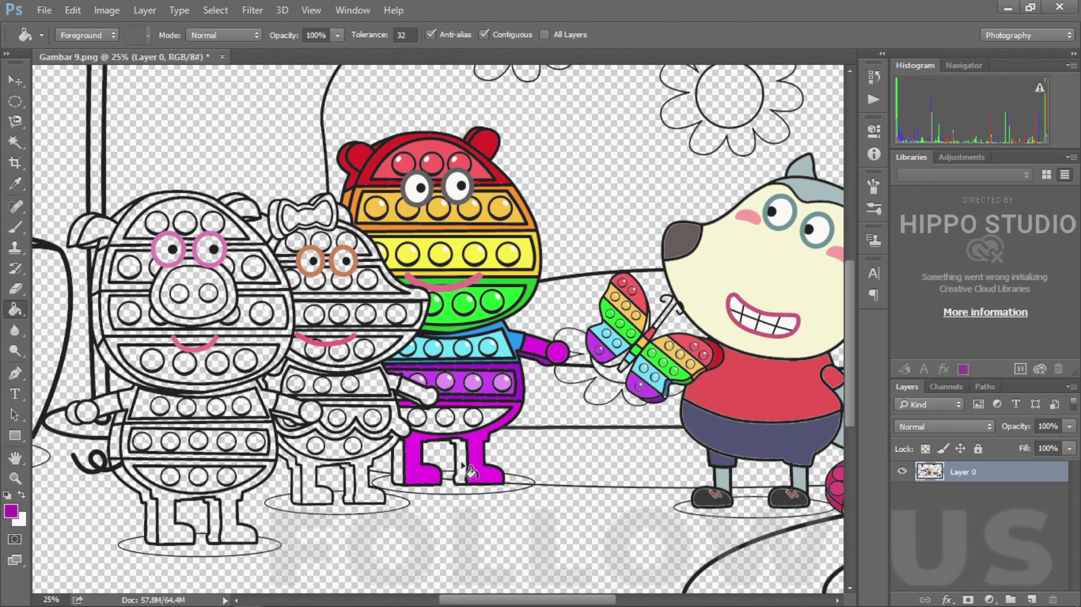
Fill the tallest character's lowest body band and its bubbles with pink shades.
left_click(445, 382, "alt")
left_click(473, 431)
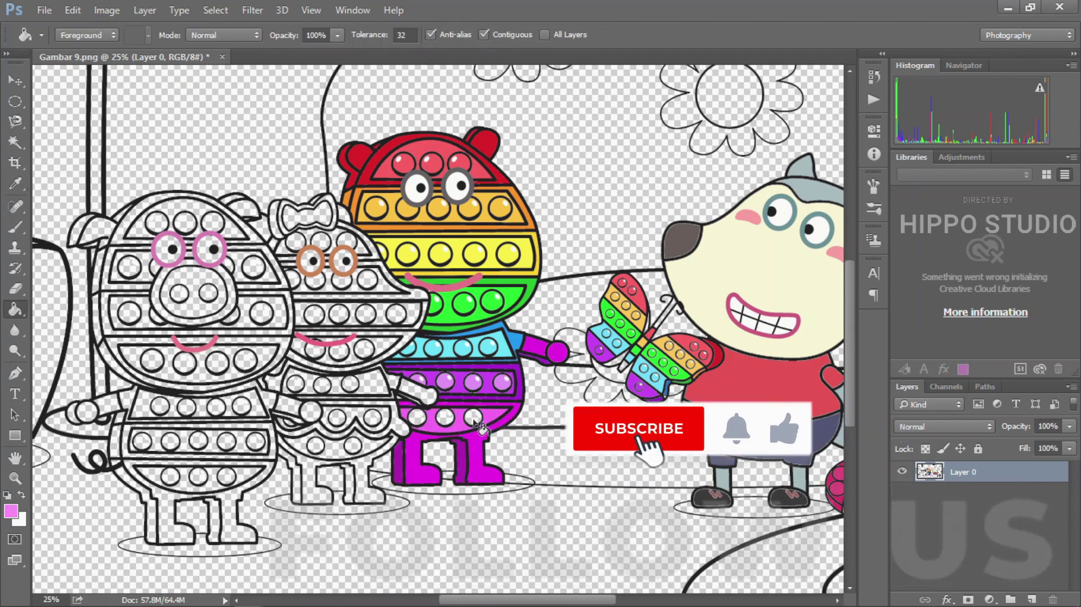
Fill the bow of the small middle character with light pink and a darker pink.
left_click(298, 221, "alt")
left_click(309, 215)
left_click(325, 209, "alt")
Fill the middle character's ears and top head band with the sampled red and its bubbles with a lighter red.
left_click(435, 141, "alt")
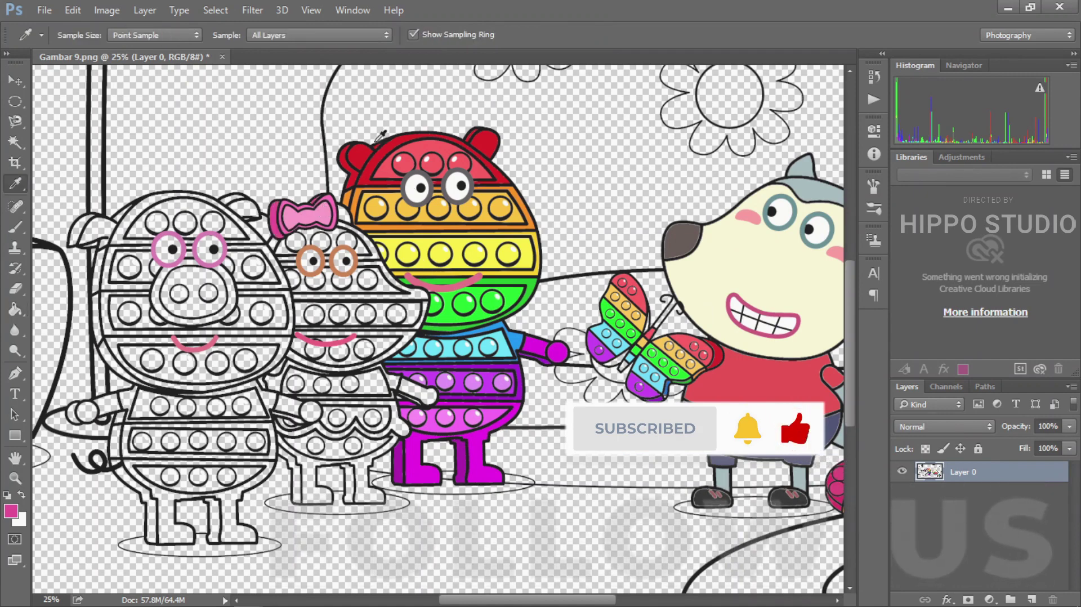
left_click(265, 226)
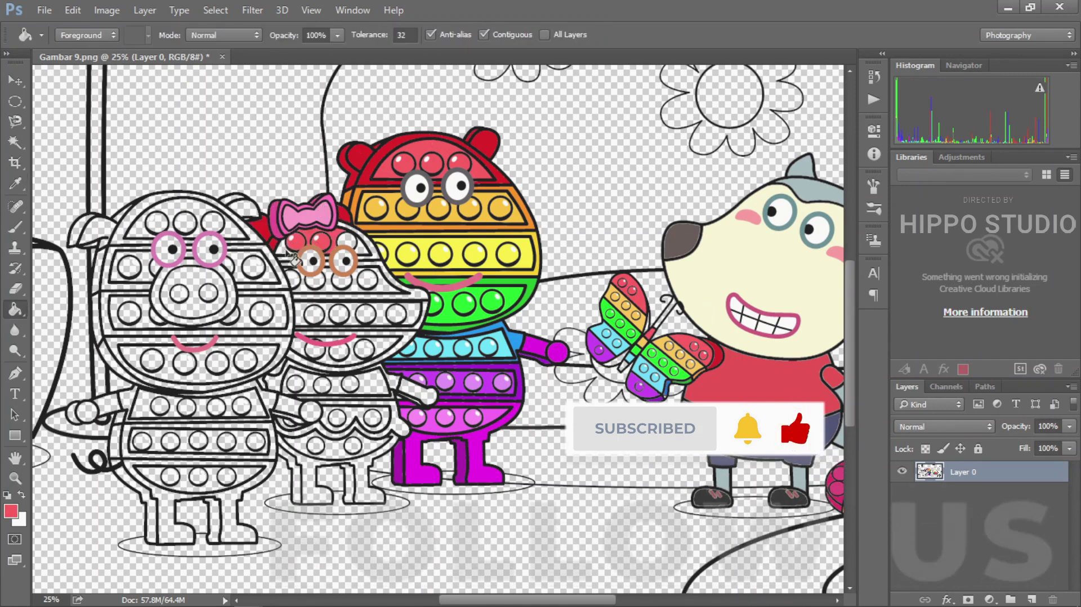
left_click(327, 241)
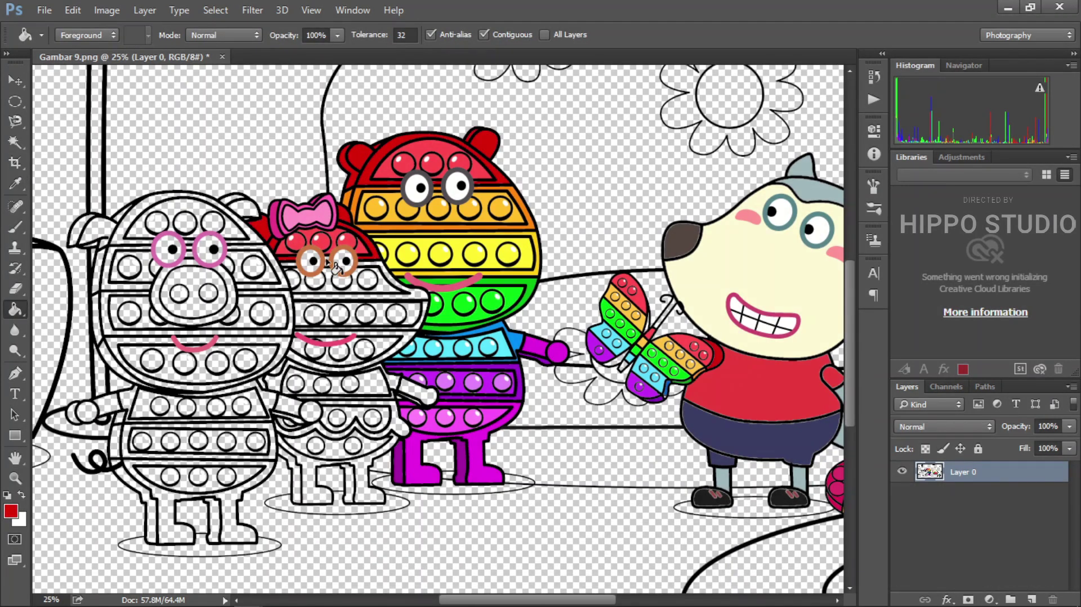
Fill the orange head band of the middle character, using dark orange for the edge and lighter orange for the band and bubbles.
left_click(426, 210, "alt")
left_click(389, 291)
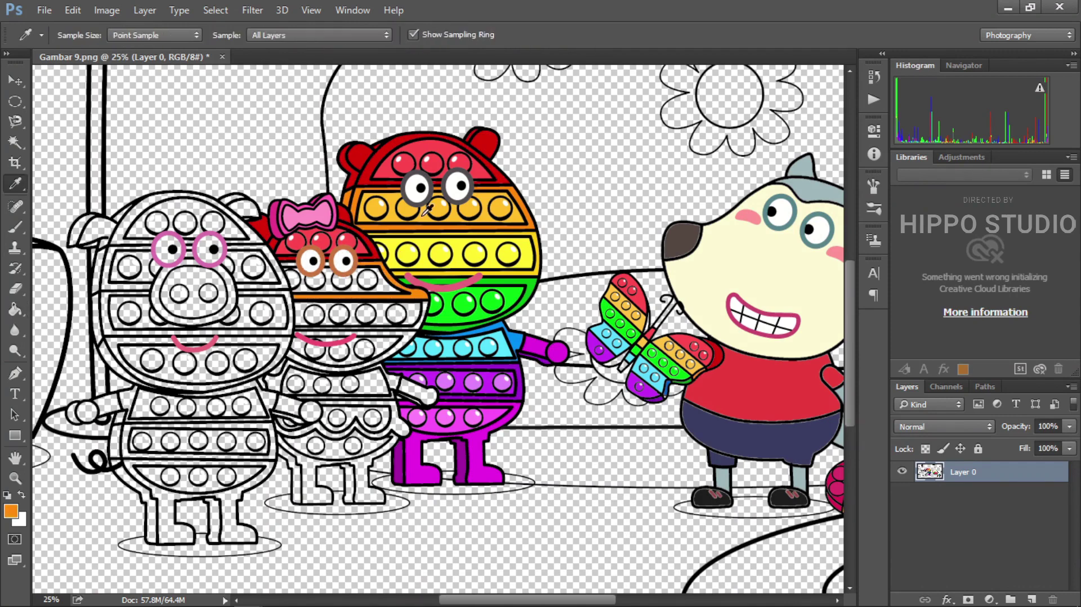
left_click(329, 288)
left_click(291, 276, "alt")
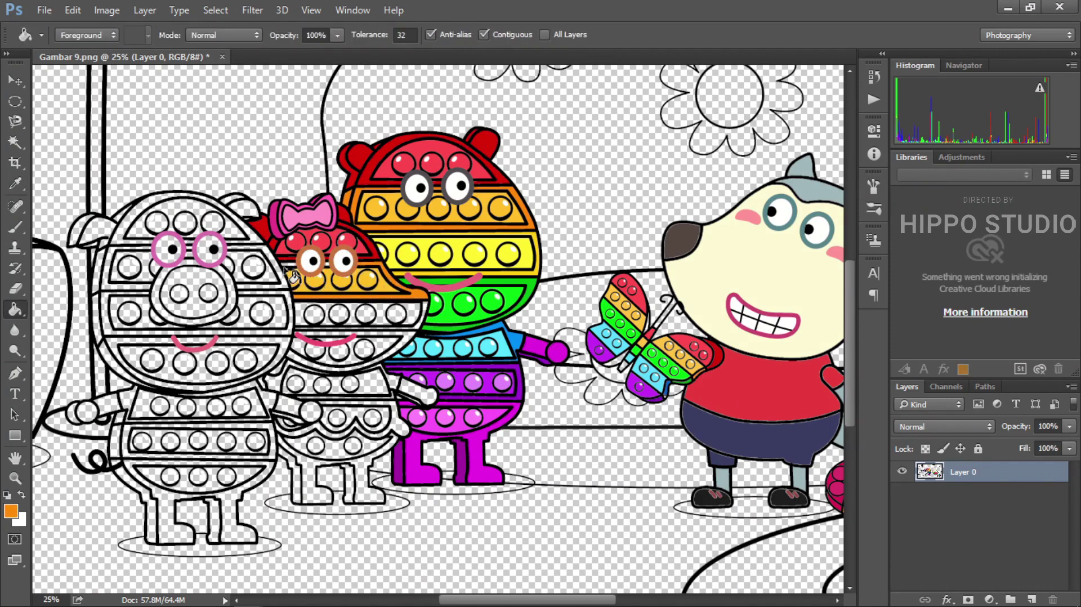
Fill the middle character's third head band with yellow and its lowest head band with green, using colors sampled from the tallest character.
left_click(428, 254, "alt")
left_click(385, 315)
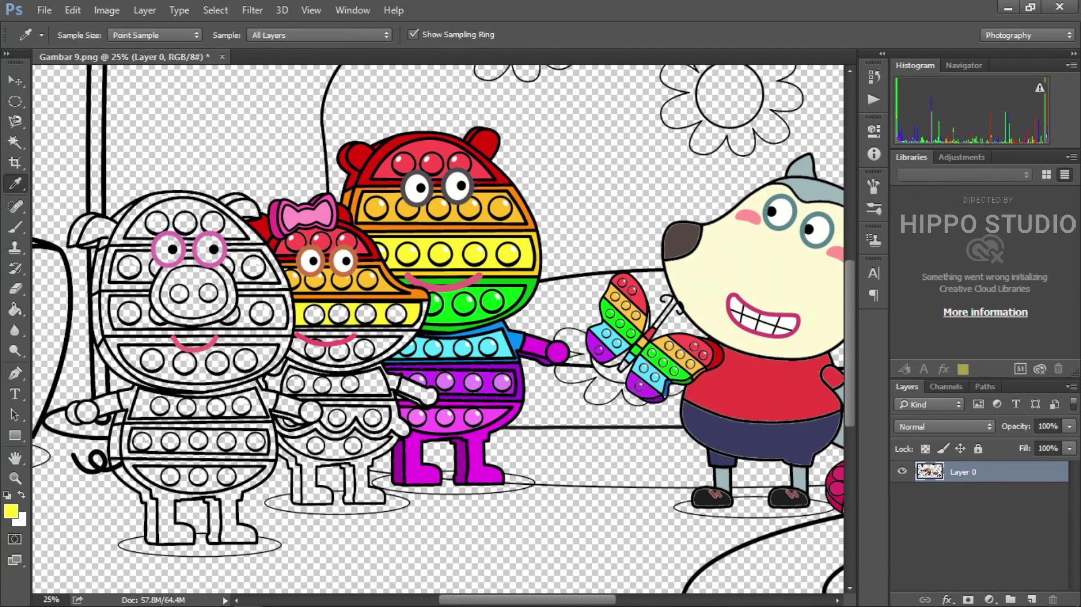
left_click(434, 304, "alt")
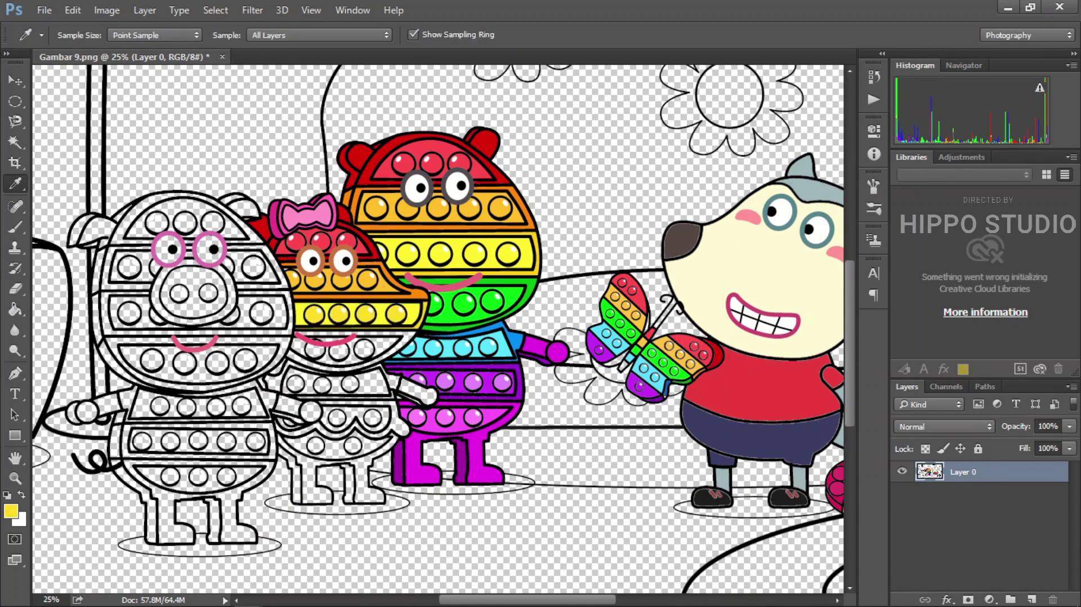
left_click(389, 353)
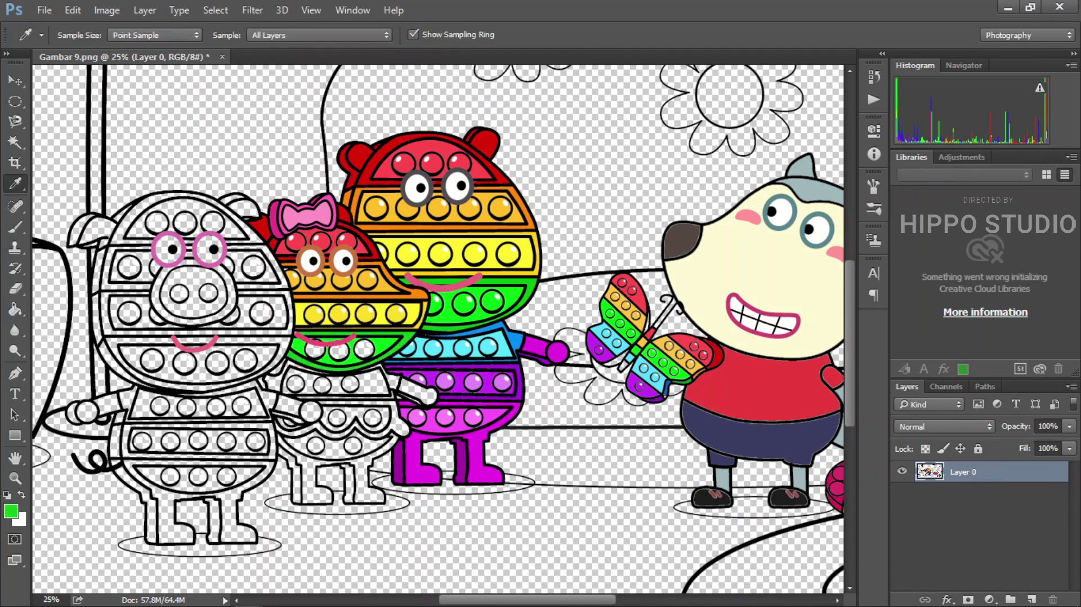
Fill the middle character's upper body band and bubbles with light blue and its sleeves with blue.
left_click(414, 346, "alt")
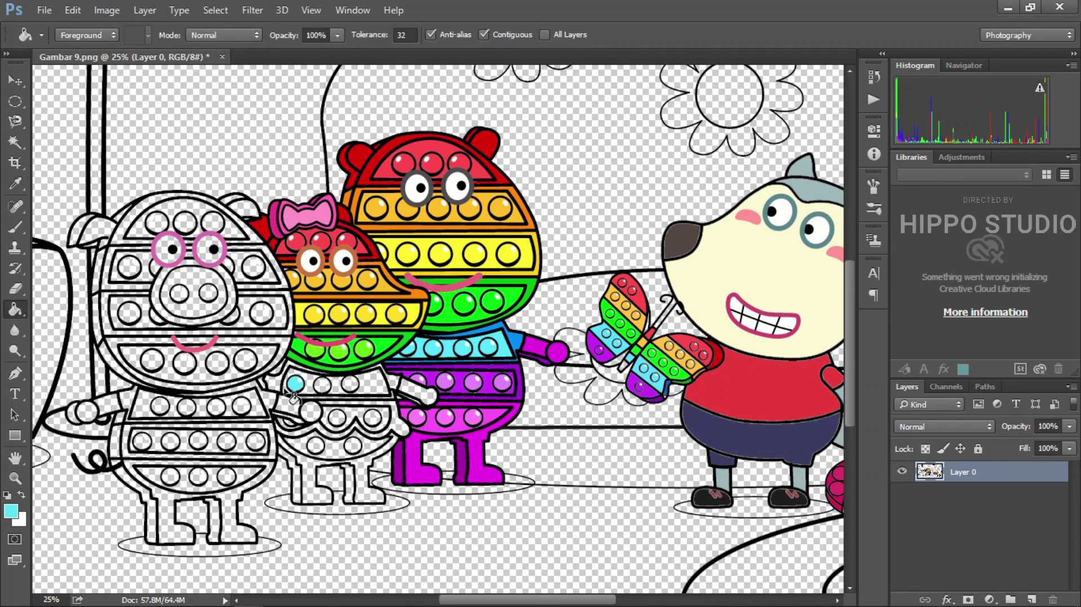
left_click(372, 394)
left_click(509, 338, "alt")
left_click(349, 384)
left_click(275, 386)
Fill the middle character's arm with magenta and its middle body band and ruffle with purple.
left_click(411, 419, "alt")
left_click(416, 394)
left_click(428, 382, "alt")
left_click(420, 414)
left_click(394, 428)
Fill the bubbles on the middle character's purple band with lighter purple.
left_click(445, 383, "alt")
left_click(338, 418)
left_click(372, 417)
Fill the middle character's lowest body band with bright magenta and its bubbles with pink.
left_click(363, 420, "alt")
left_click(377, 414, "alt")
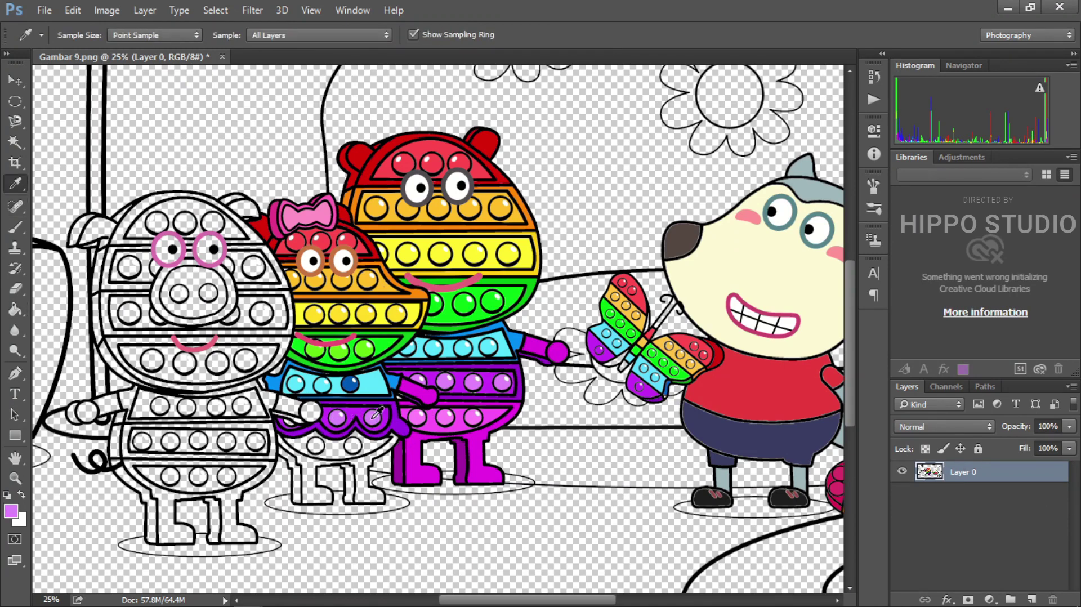
left_click(327, 442)
left_click(444, 418, "alt")
left_click(316, 445)
left_click(353, 447)
Fill both legs of the middle character with magenta and darker side shading.
left_click(338, 450, "alt")
left_click(310, 484)
left_click(363, 487)
left_click(411, 467, "alt")
Fill the front pig character's ears and the rim of its top head band with dark red.
left_click(270, 225, "alt")
left_click(239, 205)
left_click(90, 231)
left_click(125, 230)
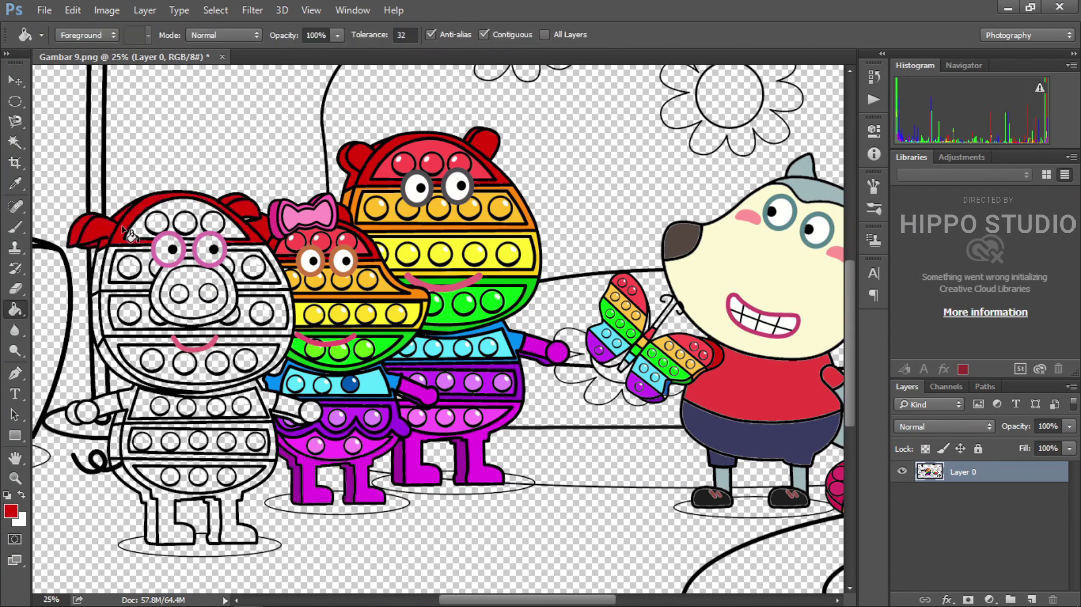
Fill the pig character's top head band and its three bubbles with lighter red shades.
left_click(185, 222)
left_click(157, 222)
left_click(211, 223)
left_click(199, 232)
Fill the pig character's second head band and its two bubbles with orange shades and its rim with dark orange.
left_click(308, 256, "alt")
left_click(239, 263)
left_click(121, 264)
left_click(421, 291, "alt")
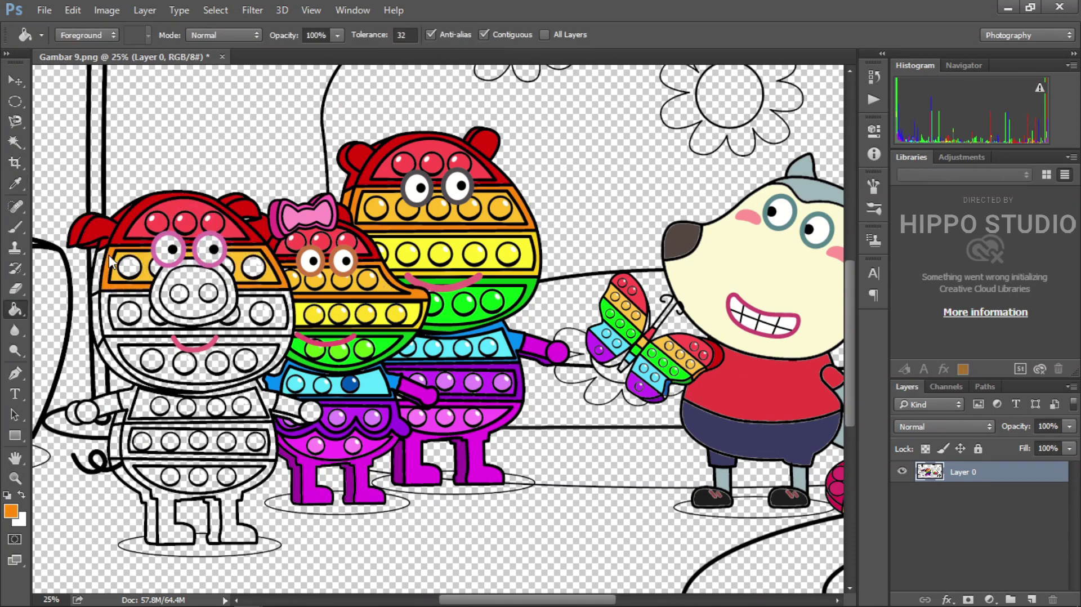
left_click(254, 267)
left_click(130, 267)
Fill the pig character's third head band and its bubbles with yellow shades.
left_click(167, 331)
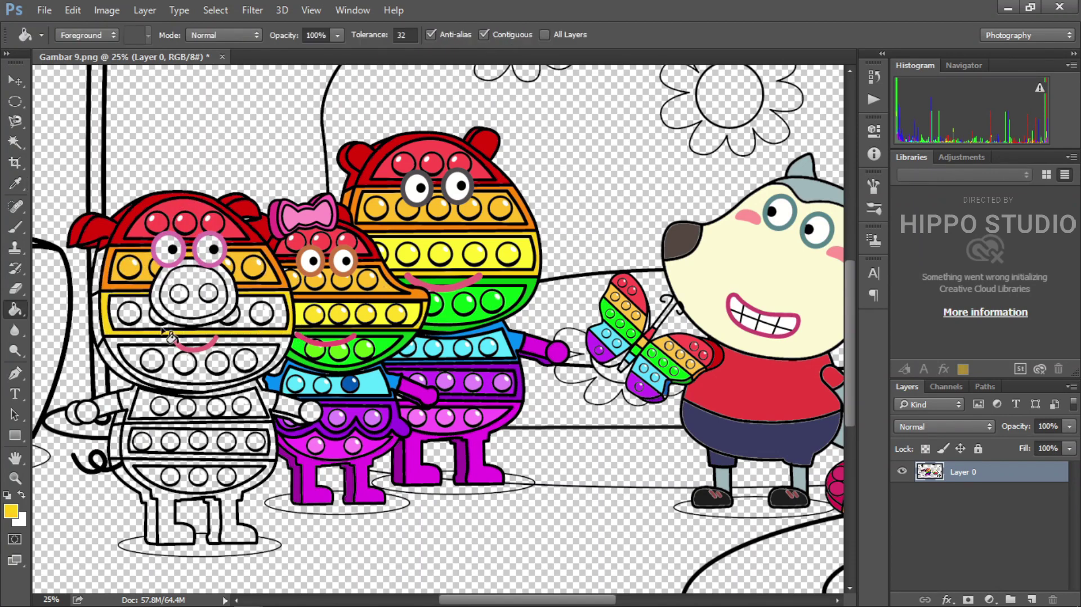
left_click(262, 313)
left_click(130, 313)
left_click(319, 309, "alt")
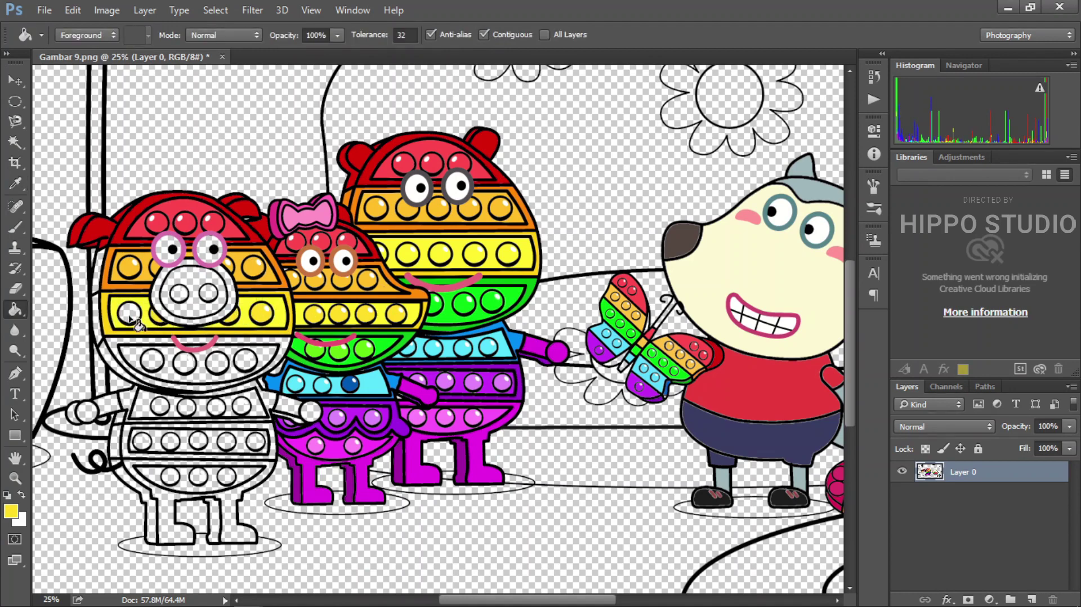
Fill the pig character's snout with purple and its two nostril bubbles with lighter purple.
left_click(209, 292)
left_click(179, 292)
left_click(197, 283)
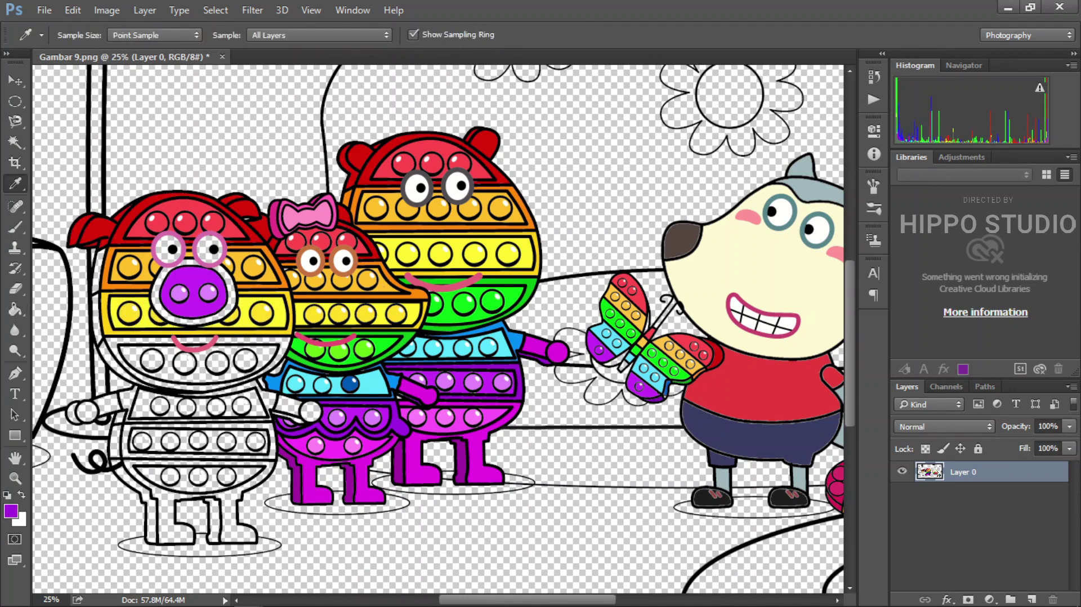
Fill the pig character's lowest head band and bubbles with green shades and the head's side edge with matching orange, yellow and green.
left_click(287, 352)
left_click(313, 331, "alt")
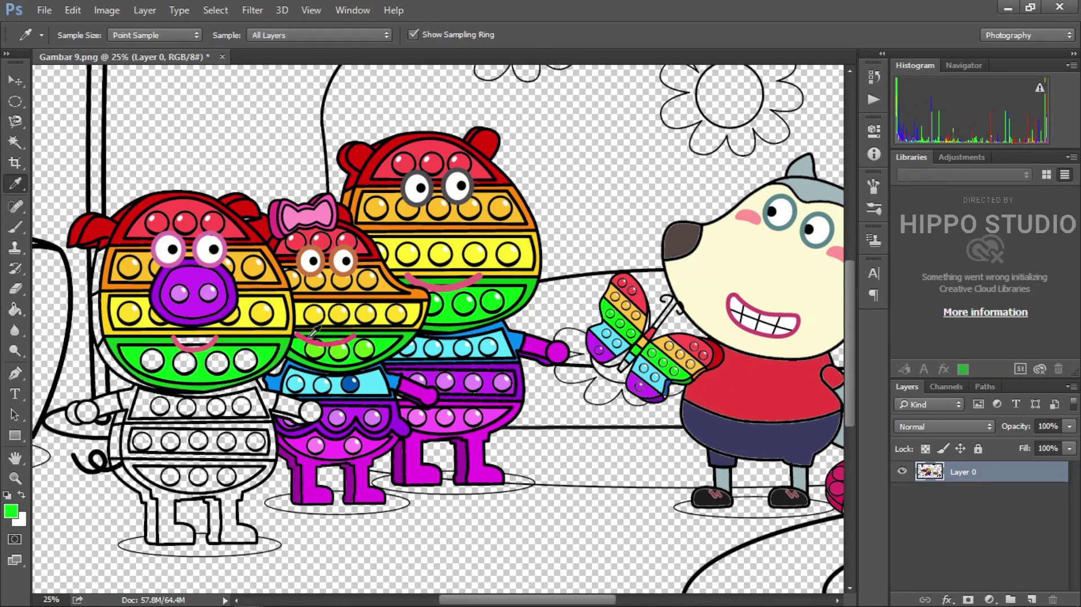
left_click(245, 363)
left_click(216, 362)
left_click(185, 362)
left_click(152, 361)
key("alt")
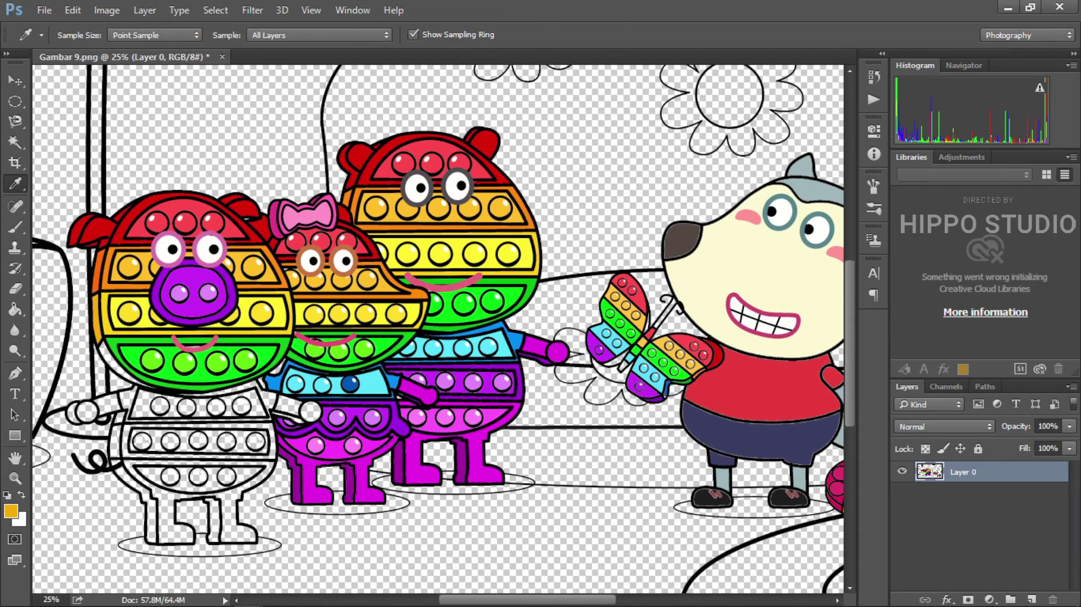
left_click(130, 360, "alt")
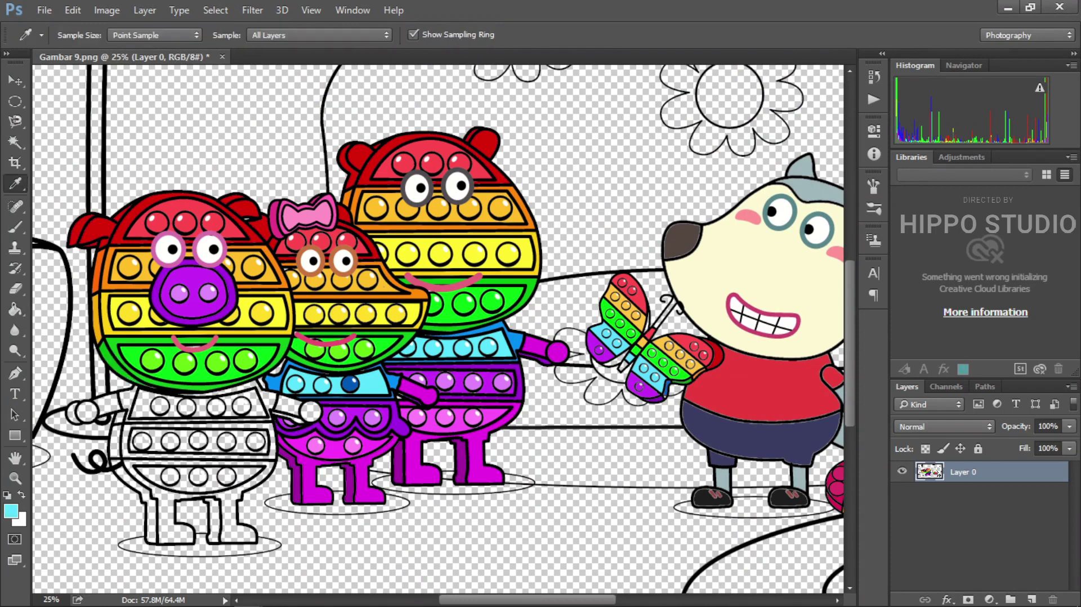
Color the pig character's upper body band and sleeves in blue shades and both arms in magenta.
left_click(260, 415)
left_click(228, 415)
left_click(191, 414)
left_click(271, 384, "alt")
left_click(276, 411)
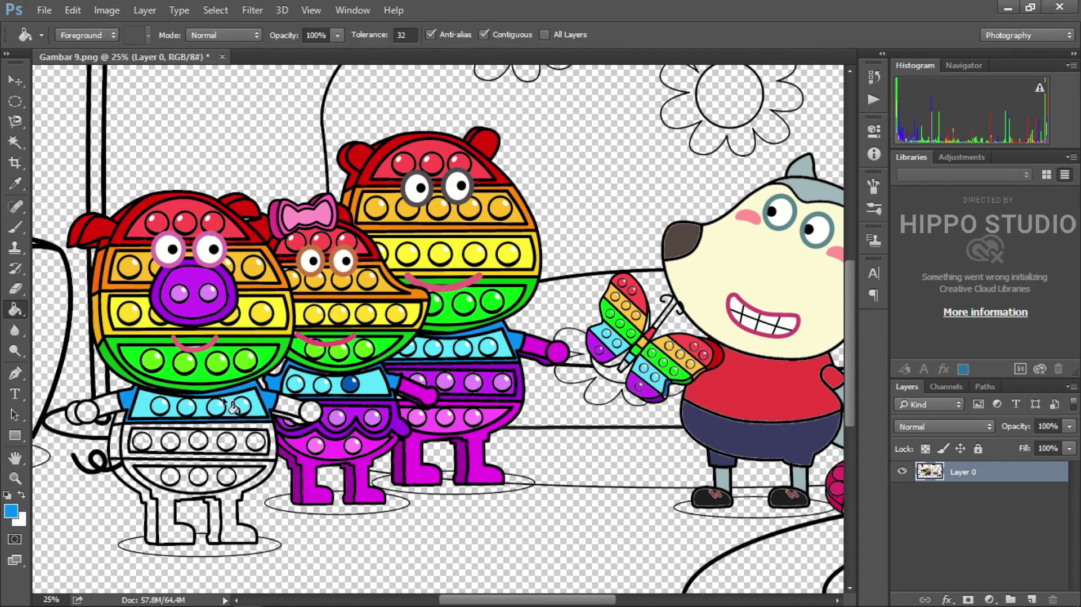
left_click(297, 413)
left_click(115, 411)
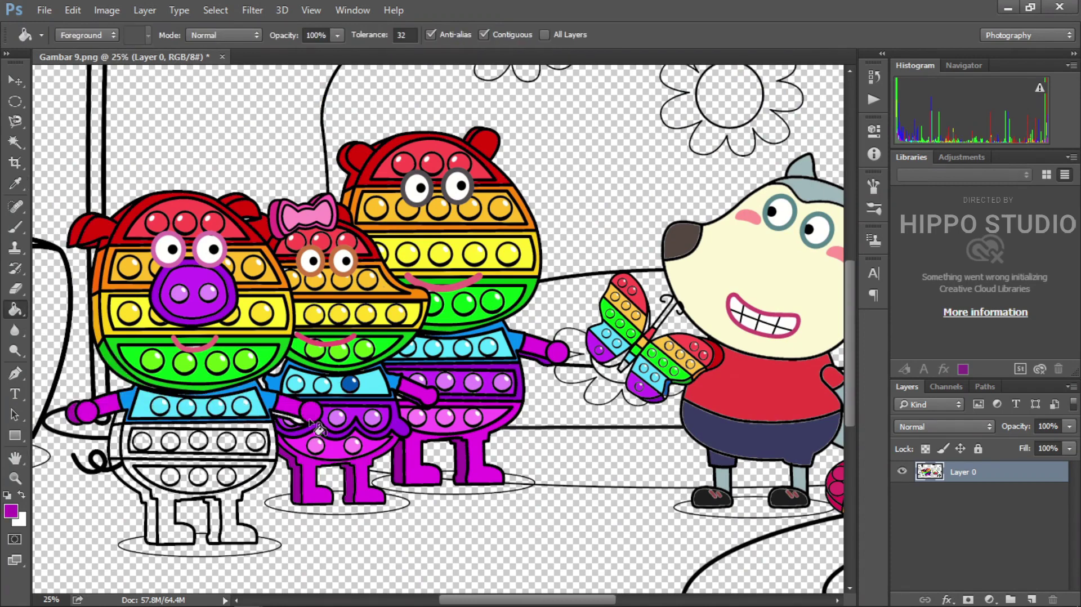
Fill the pig character's middle body band with purple and its five bubbles with lighter purple.
left_click(340, 495, "alt")
left_click(125, 444)
left_click(445, 383, "alt")
left_click(255, 441)
left_click(227, 441)
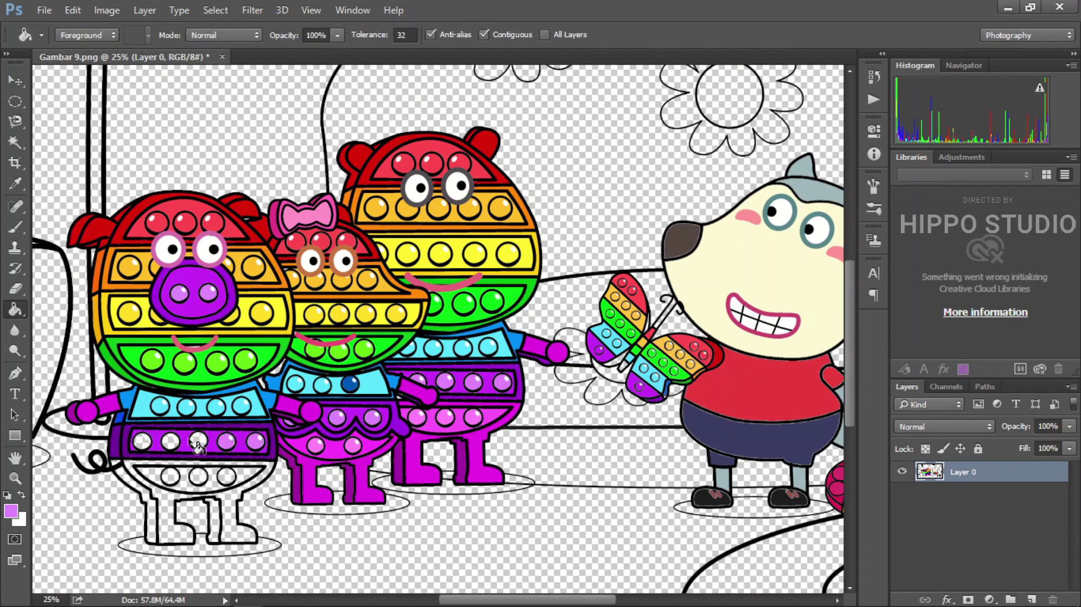
left_click(198, 441)
left_click(170, 441)
left_click(142, 441)
Fill the pig character's lowest body band with magenta and its three bubbles with pink.
left_click(148, 476)
left_click(315, 446, "alt")
left_click(171, 476)
left_click(198, 476)
left_click(226, 477)
Fill both legs of the pig character with magenta and their sides with darker purple.
left_click(206, 508)
left_click(339, 495, "alt")
left_click(135, 507)
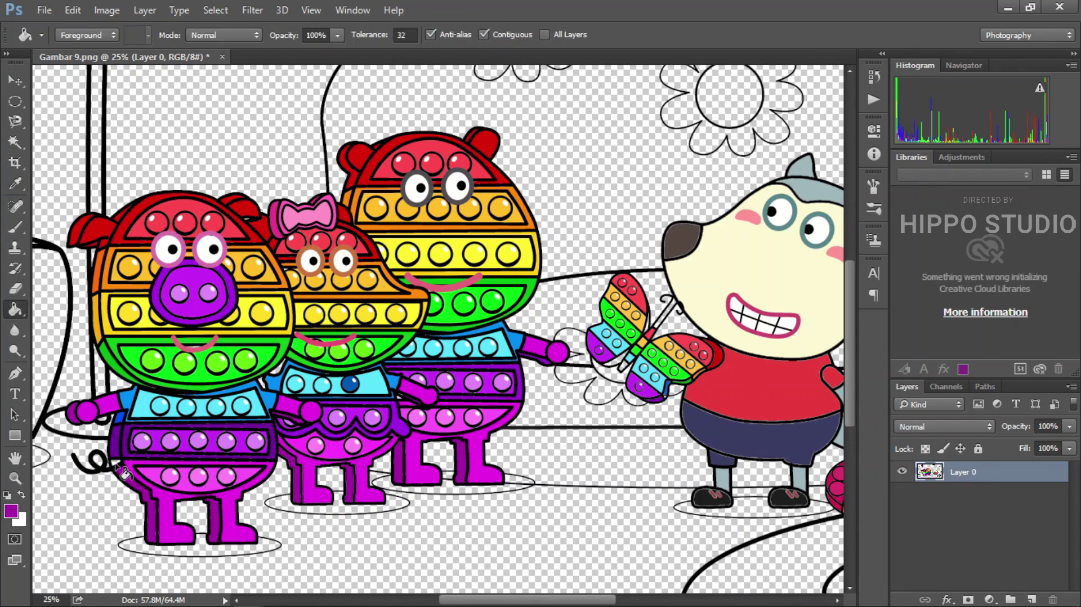
left_click(218, 520)
Fill the backs of the sofa and the armchair with the sampled light purple.
key("ctrl+minus")
left_click(230, 434, "alt")
left_click(360, 185)
left_click(63, 180)
left_click(84, 315)
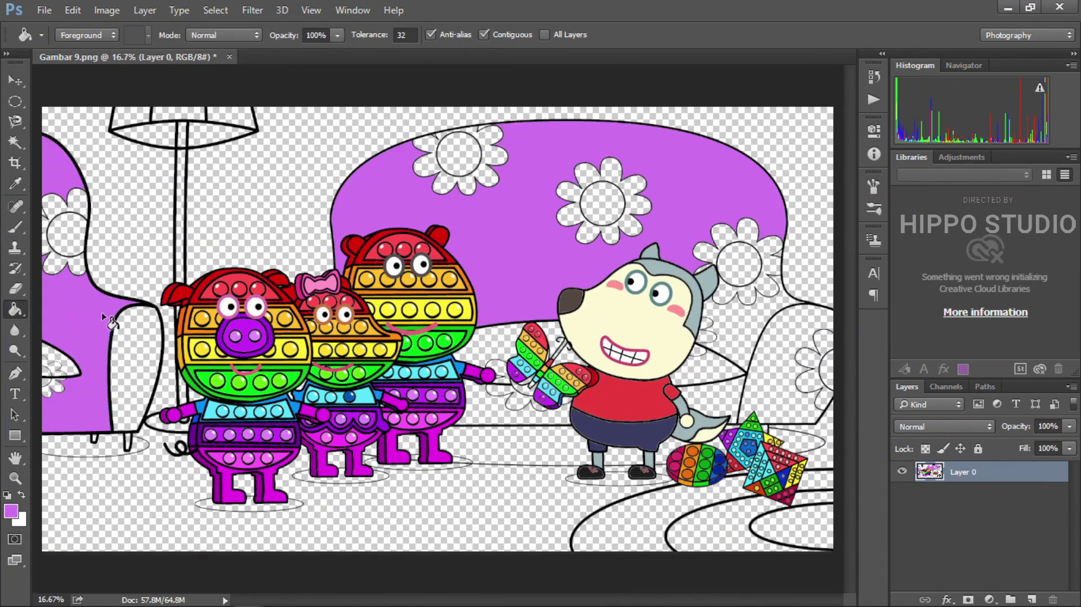
Fill the armchair and sofa armrests with a lighter purple and the rest of the sofa back with the sofa's purple.
left_click(135, 366)
left_click(783, 389)
left_click(743, 242, "alt")
left_click(752, 319)
Fill the sofa's seat cushion with a darker purple and its front base with the sofa's purple.
left_click(530, 315, "alt")
left_click(558, 349)
left_click(706, 367)
left_click(720, 378, "alt")
left_click(512, 401)
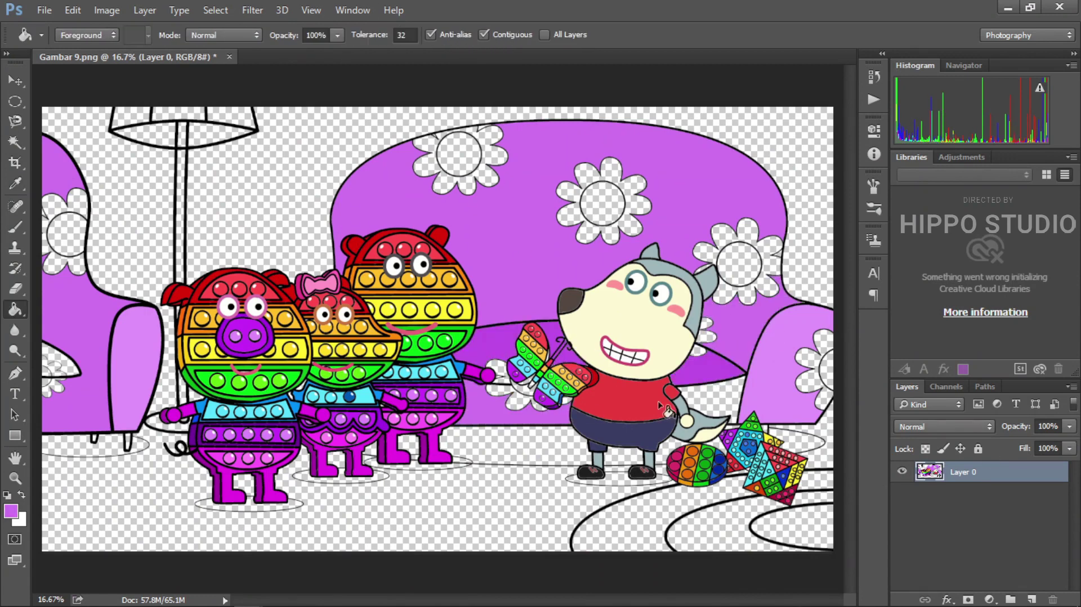
left_click(710, 400)
Fill the centers of the flowers on the sofa and armchair with the sofa's purple.
left_click(459, 153)
left_click(603, 203)
left_click(739, 263)
left_click(826, 369)
left_click(67, 234)
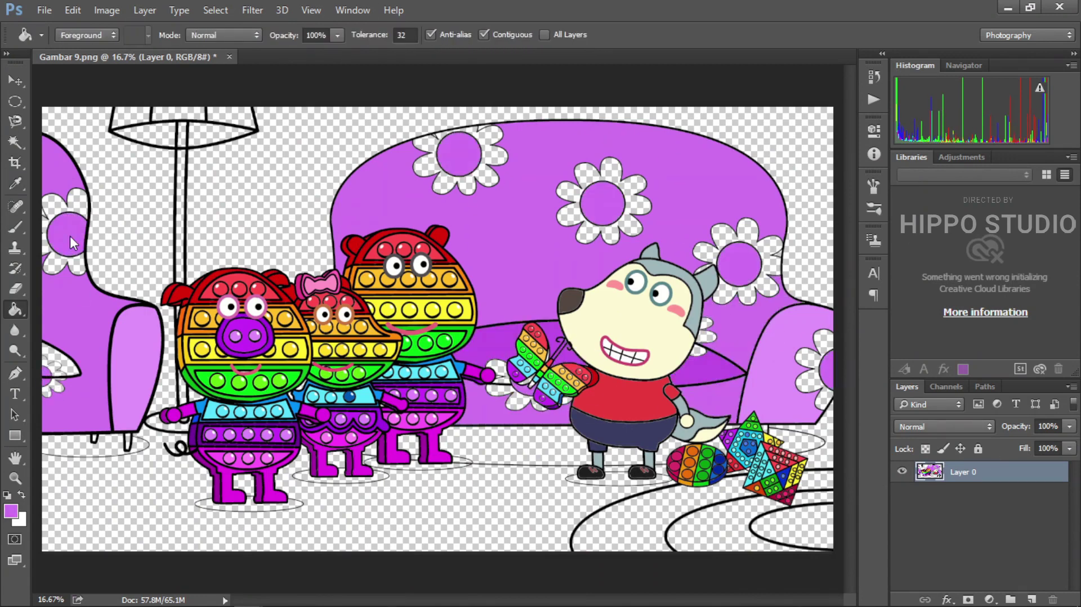
Fill the armchair's flower petals with lighter purple and its seat cushion with a darker purple.
left_click(72, 311, "alt")
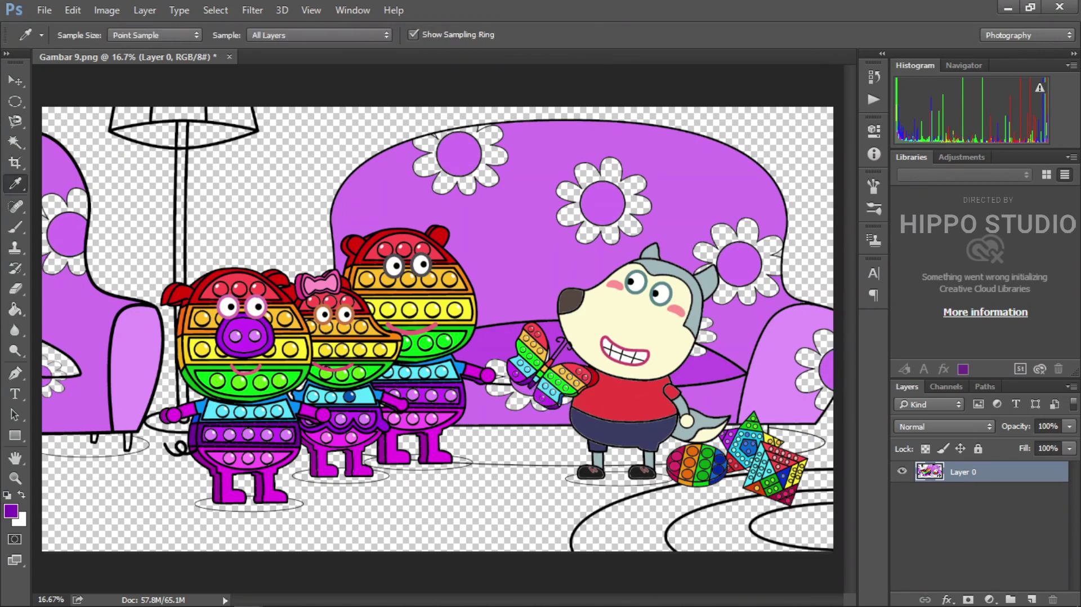
left_click(71, 262)
left_click(56, 376)
left_click(59, 360)
left_click(125, 405)
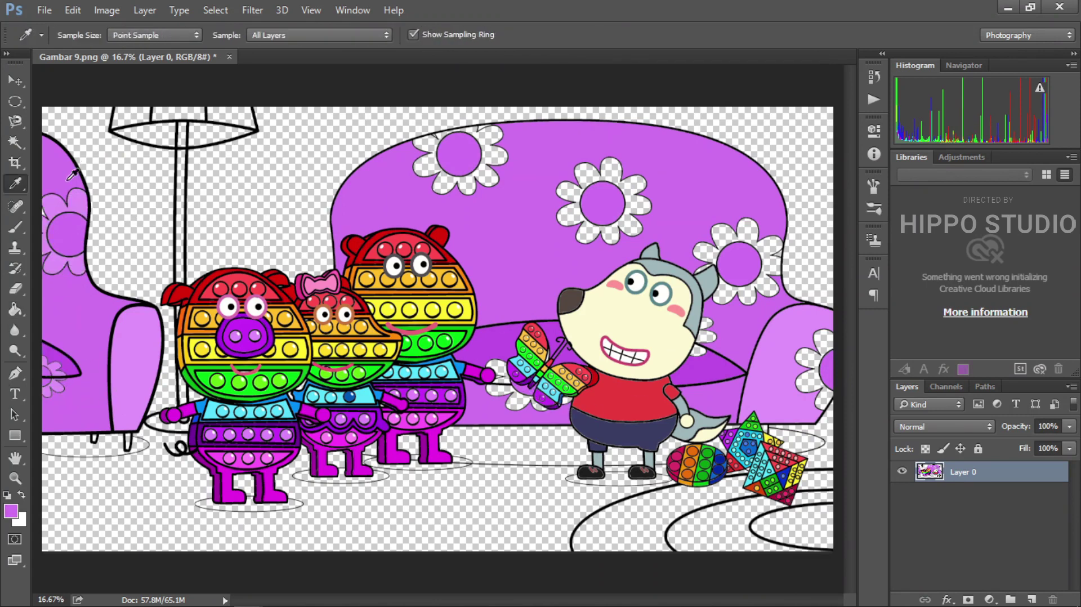
Fill the petals of all flowers on the sofa and its armrest with lighter purple.
left_click(428, 163)
left_click(580, 224)
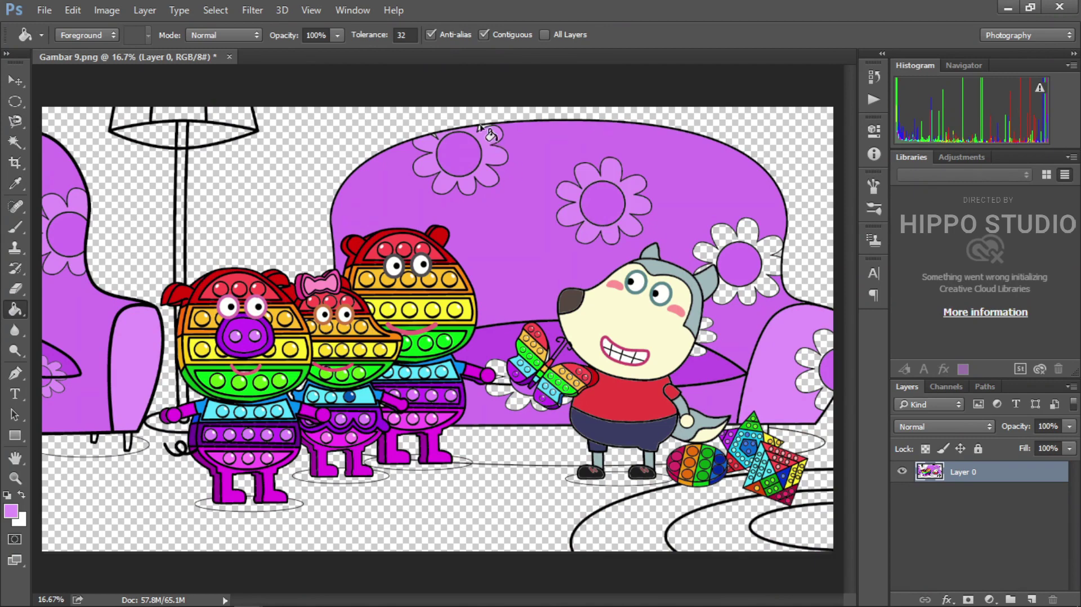
left_click(711, 276)
left_click(825, 366)
left_click(709, 333)
left_click(520, 401)
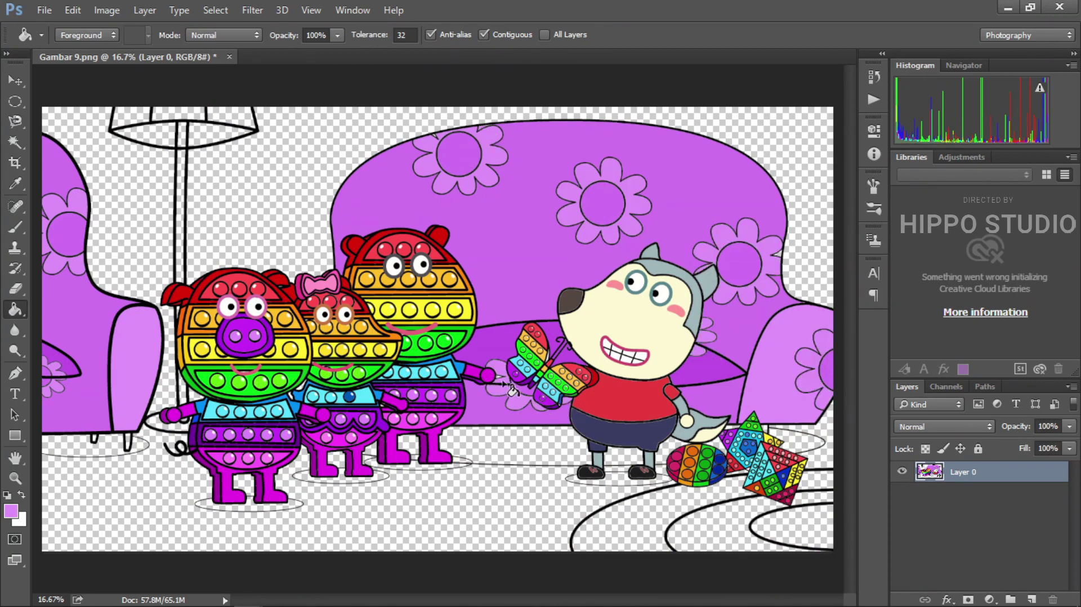
Fill the floor lamp's shade and its underside with yellow shades.
left_click(405, 310, "alt")
left_click(200, 119)
left_click(209, 135)
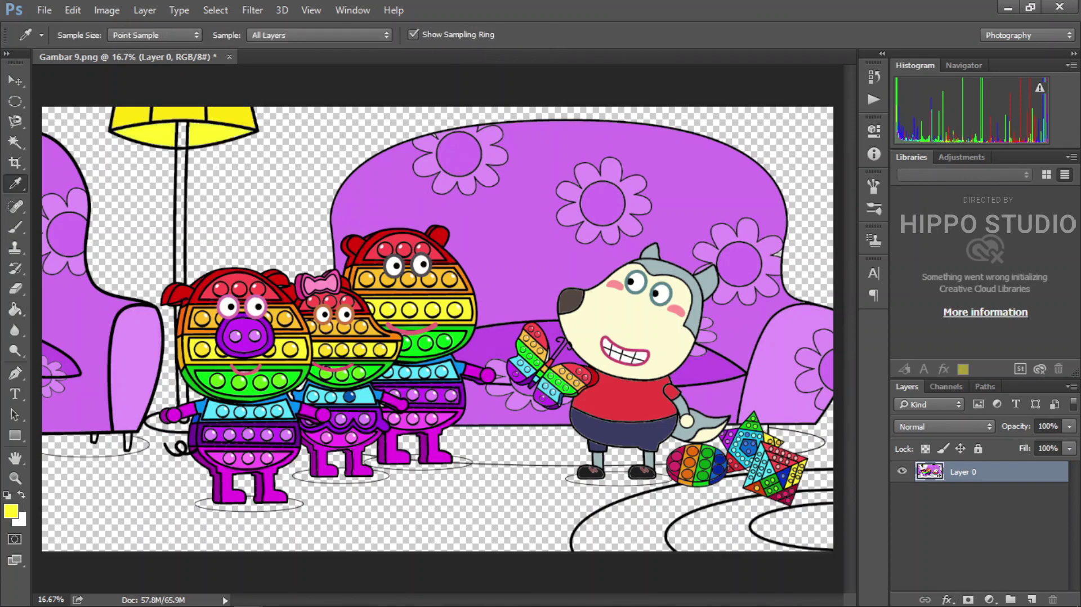
Fill the lamp pole with olive green and the wall with pale yellow-green.
left_click(181, 225)
left_click(181, 388)
left_click(203, 225)
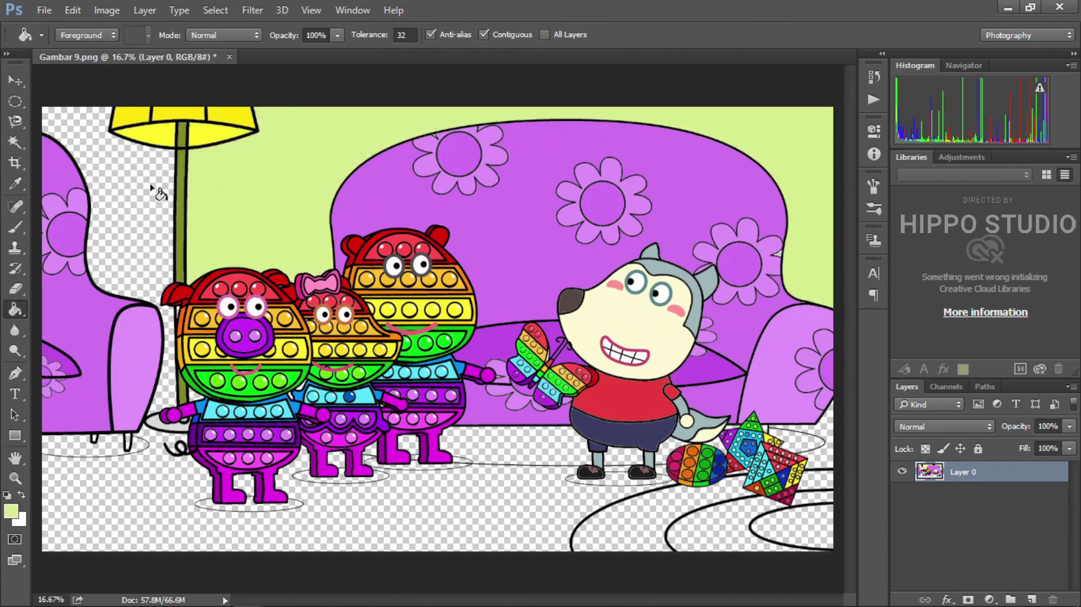
left_click(166, 338)
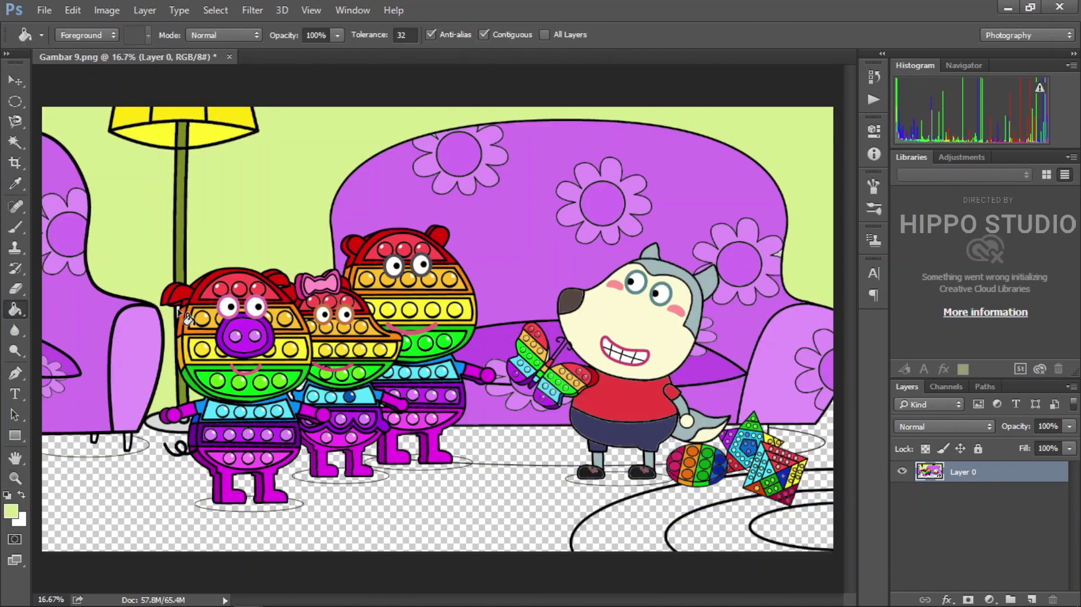
Fill the floor with pale yellow and the shadow strip beneath the sofa with darker beige.
left_click(625, 327, "alt")
left_click(387, 532)
left_click(676, 462, "alt")
left_click(507, 447)
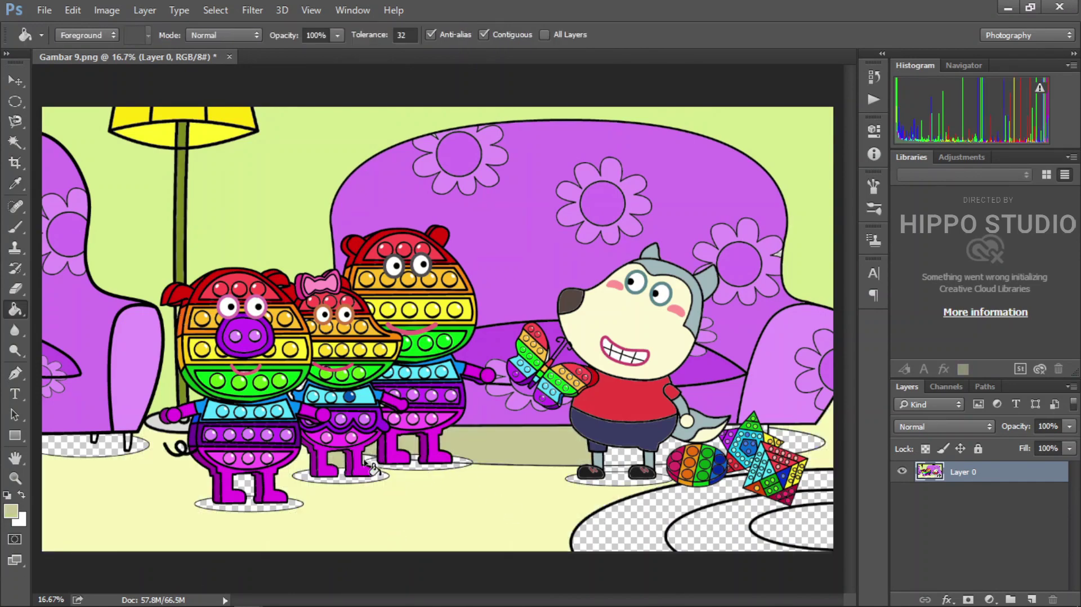
Fill the oval ground shadows under the characters, toys and armchair with darker beige.
left_click(291, 505)
left_click(612, 482)
left_click(801, 445)
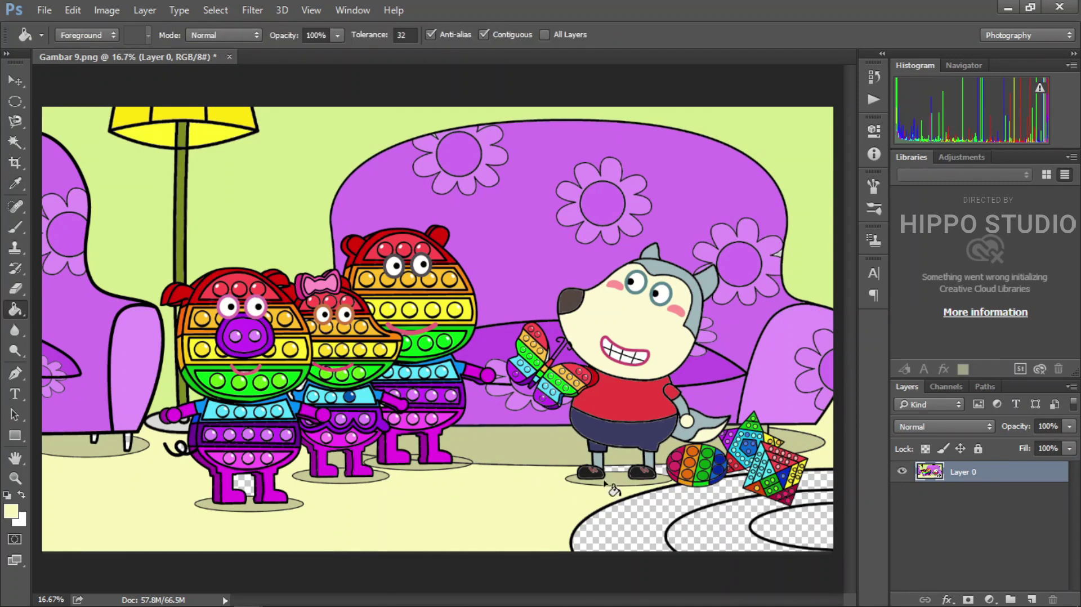
Fill the floor gaps between the characters' legs with pale yellow and the armchair's feet with dark purple.
left_click(360, 469)
left_click(149, 449, "alt")
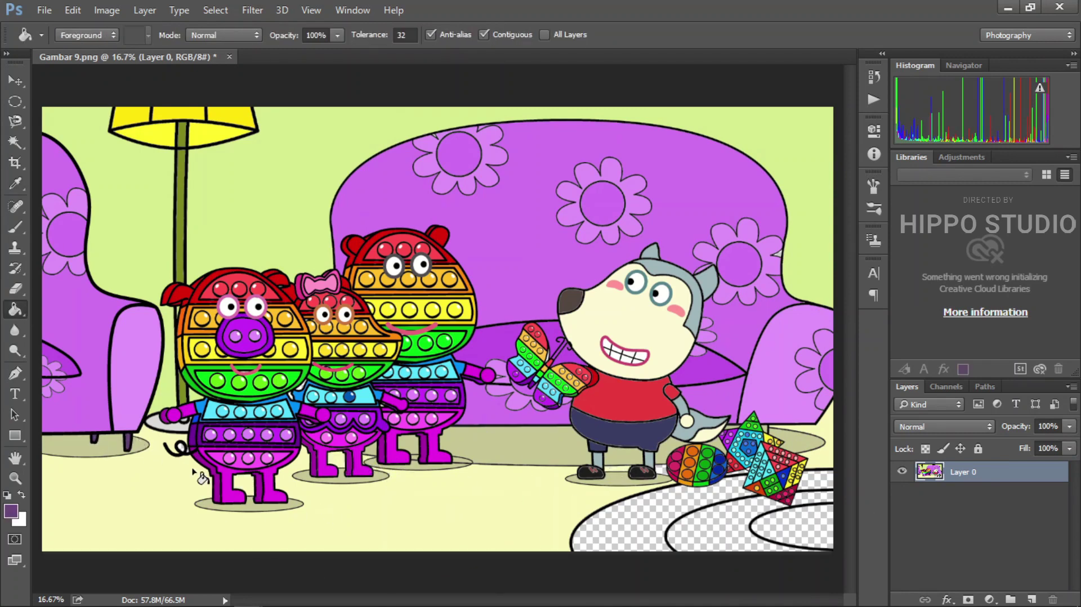
Fill the rings of the round rug with tan, orange and light yellow.
left_click(561, 507, "alt")
left_click(744, 478, "alt")
left_click(625, 535)
left_click(726, 543)
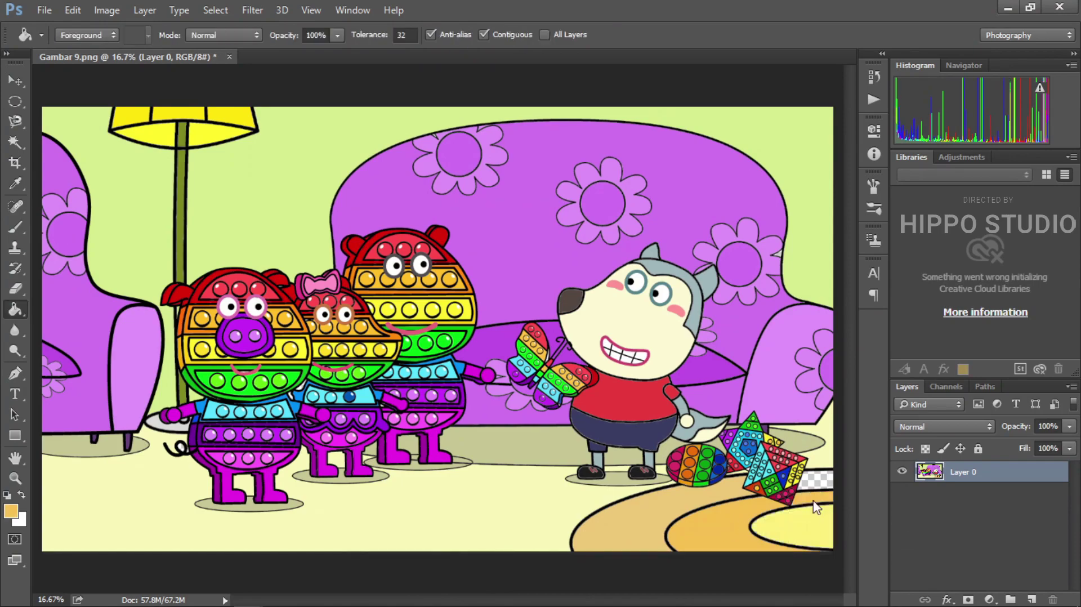